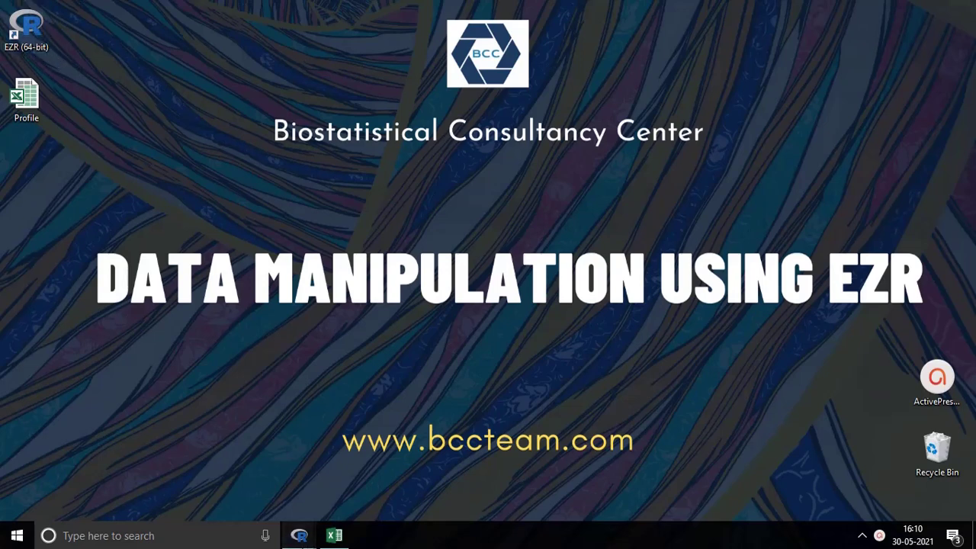
# Bring up the R Console and R Commander windows, minimize the console and reposition R Commander on the desktop
pyautogui.moveTo(299, 536)
pyautogui.click(272, 504)
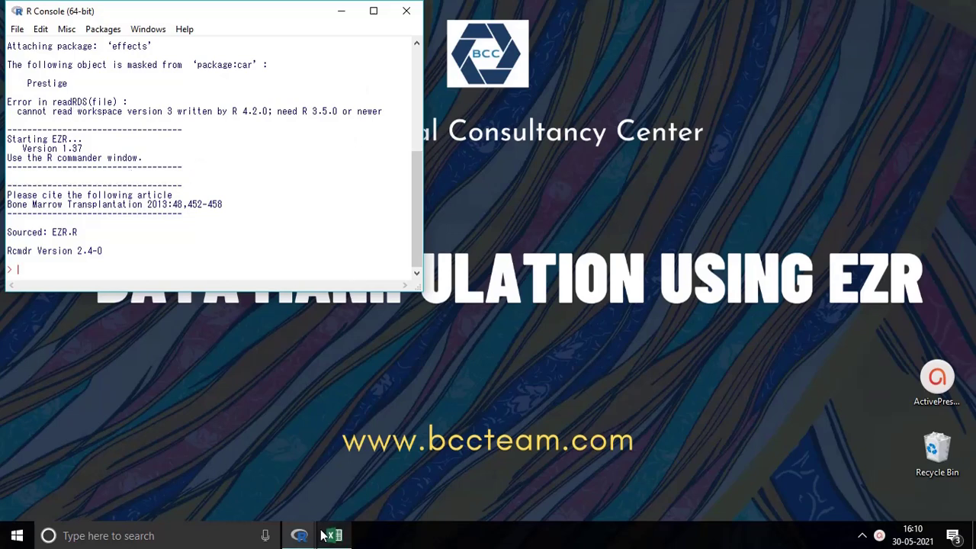
pyautogui.moveTo(299, 535)
pyautogui.click(352, 500)
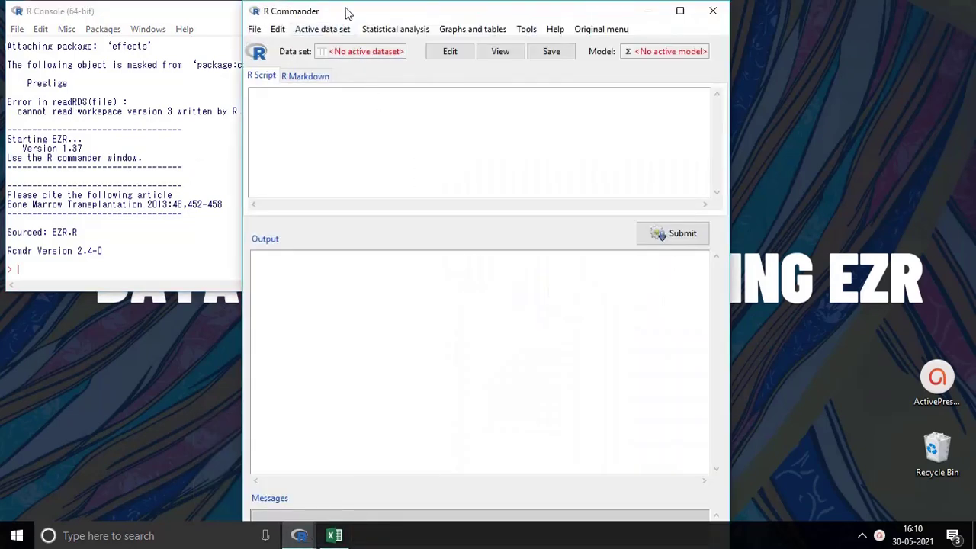
pyautogui.moveTo(351, 14); pyautogui.dragTo(541, 10)
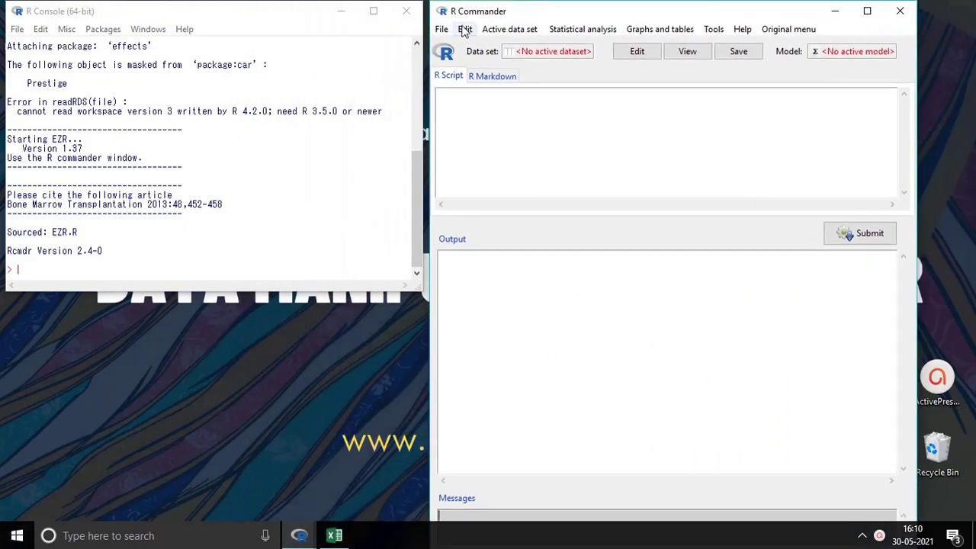
pyautogui.click(341, 12)
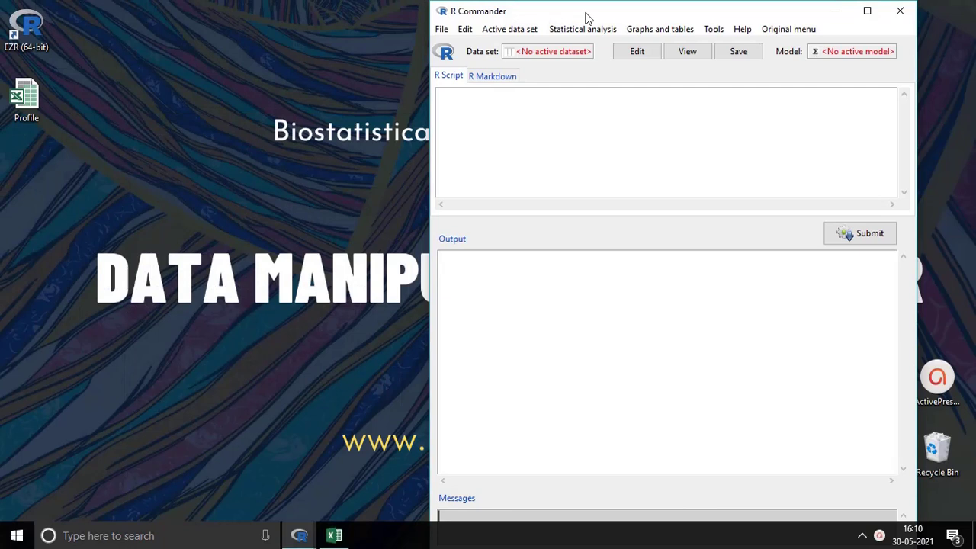
pyautogui.moveTo(584, 15); pyautogui.dragTo(406, 20)
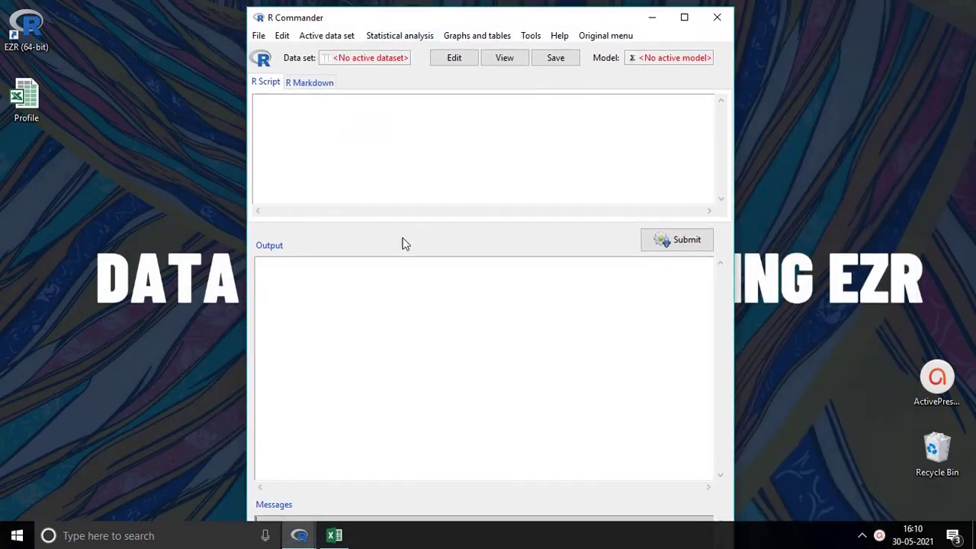
# Switch to Excel to look over the Profile workbook, close it, and maximize the R Commander window
pyautogui.moveTo(348, 540)
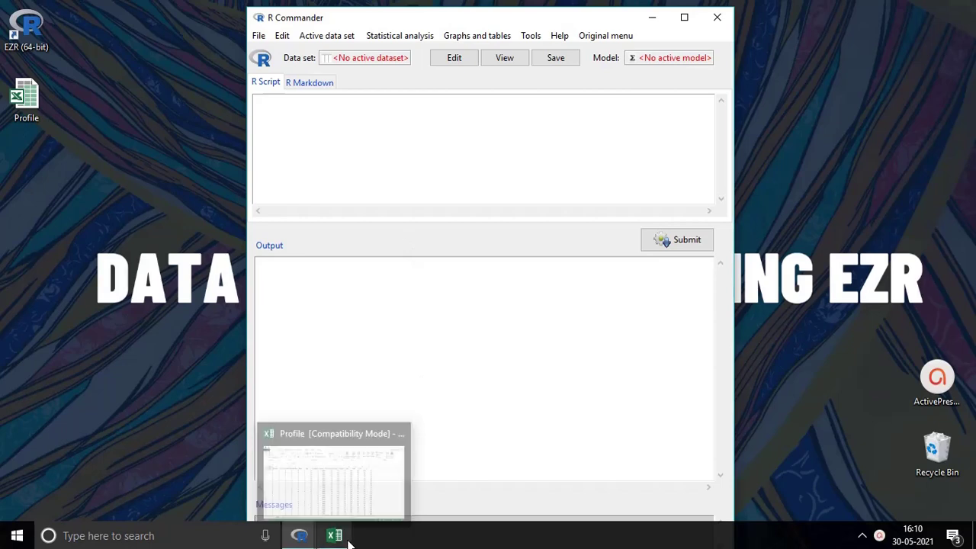
pyautogui.click(354, 501)
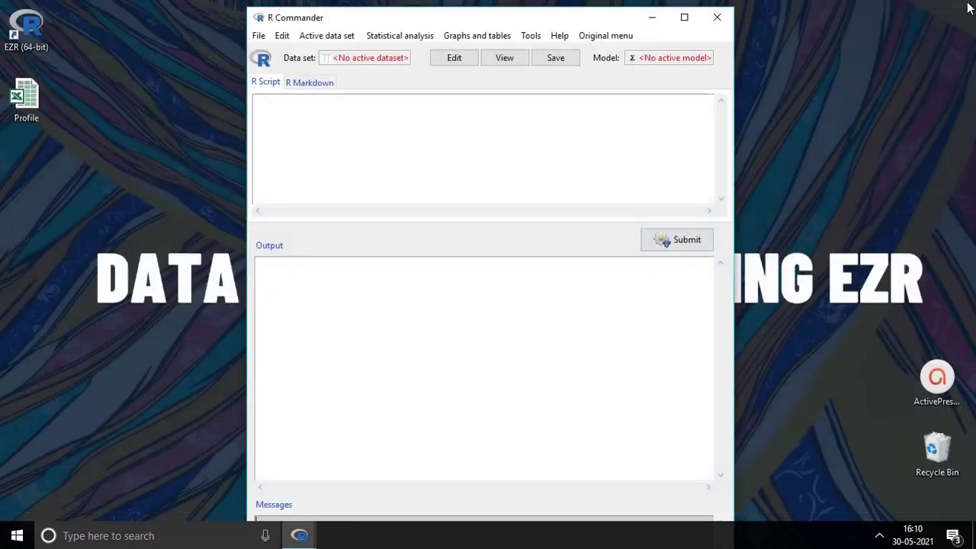
pyautogui.click(962, 8)
pyautogui.click(684, 17)
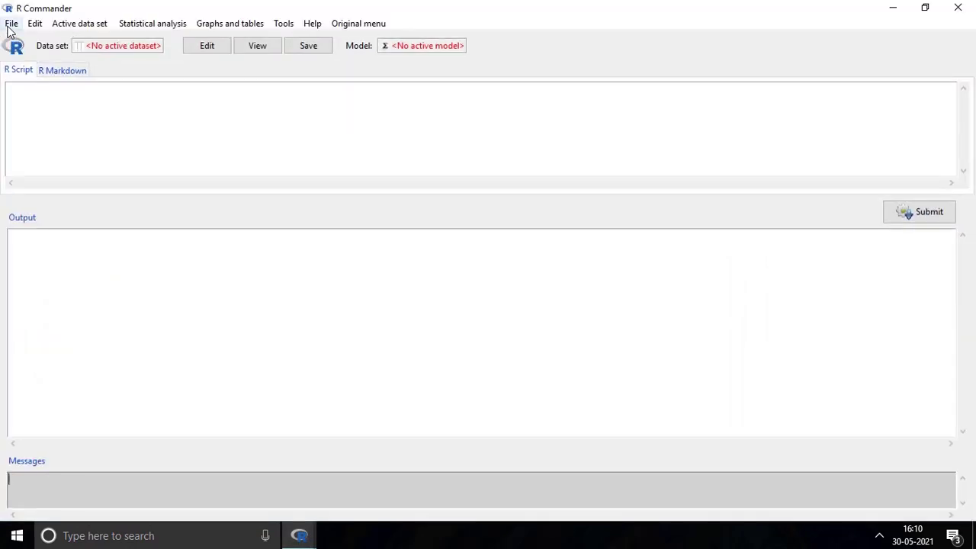
# Set up an Excel import named Dataset with variable names in the first row, overwriting the existing data set
pyautogui.click(11, 27)
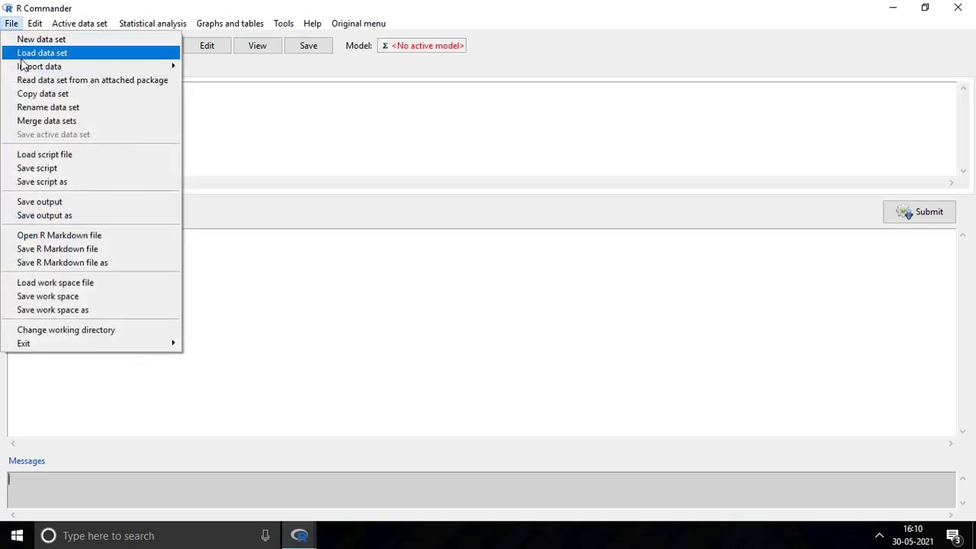
pyautogui.moveTo(25, 68)
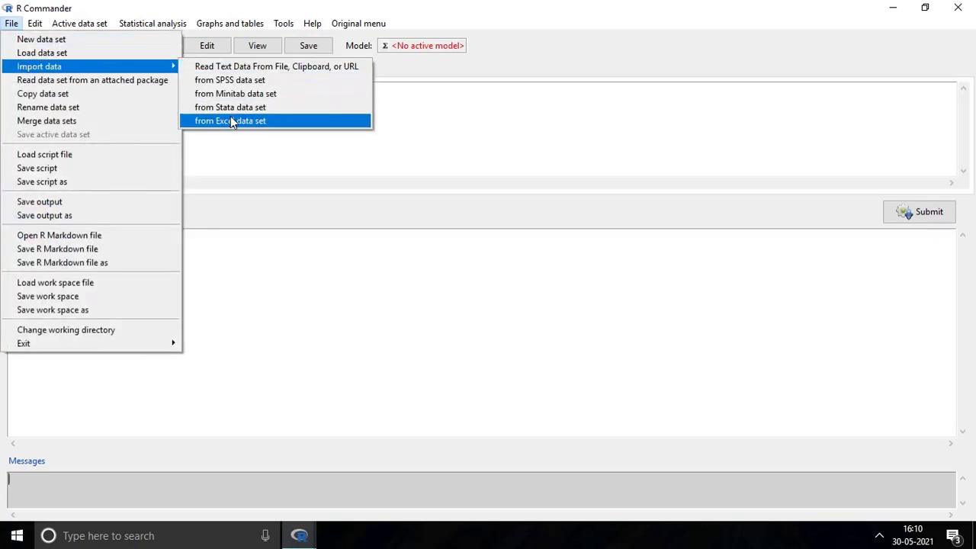
pyautogui.click(273, 125)
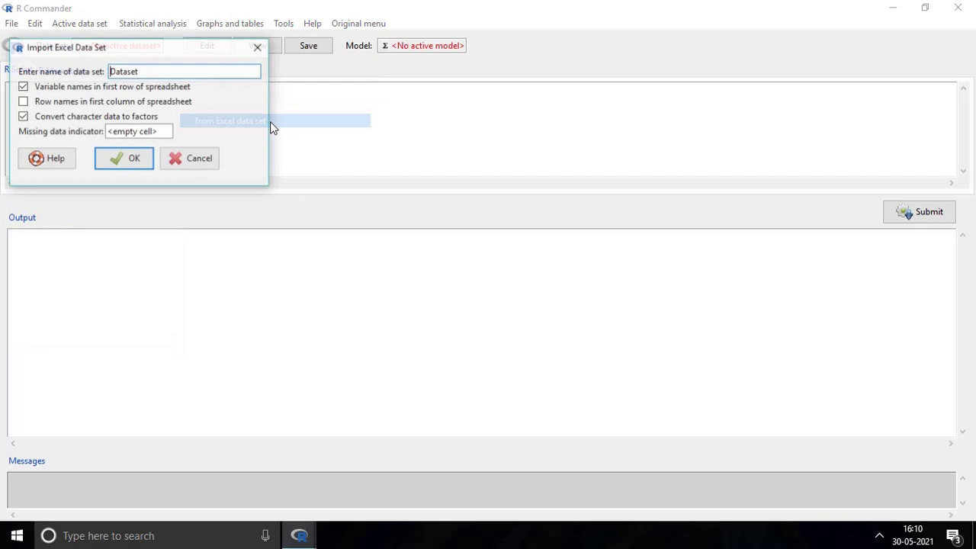
pyautogui.moveTo(114, 53); pyautogui.dragTo(448, 156)
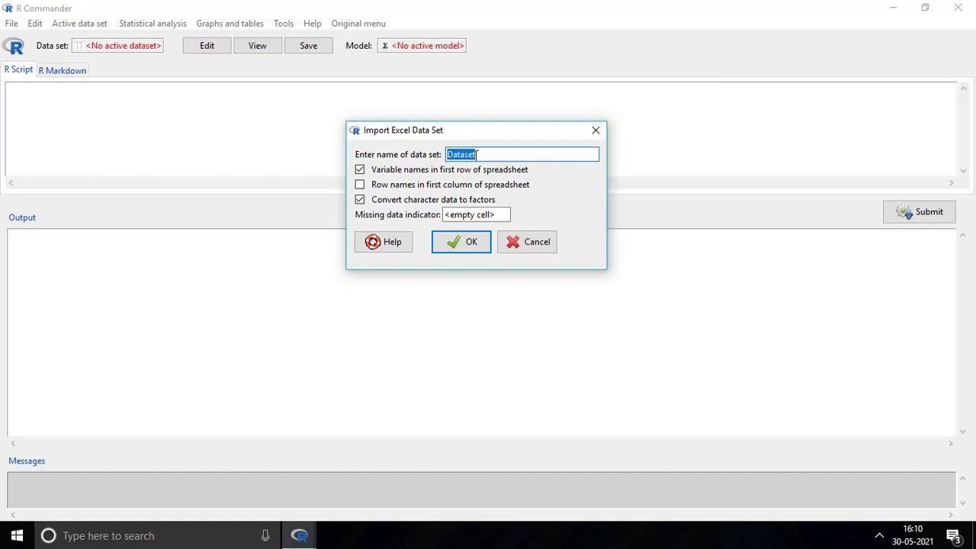
pyautogui.click(461, 247)
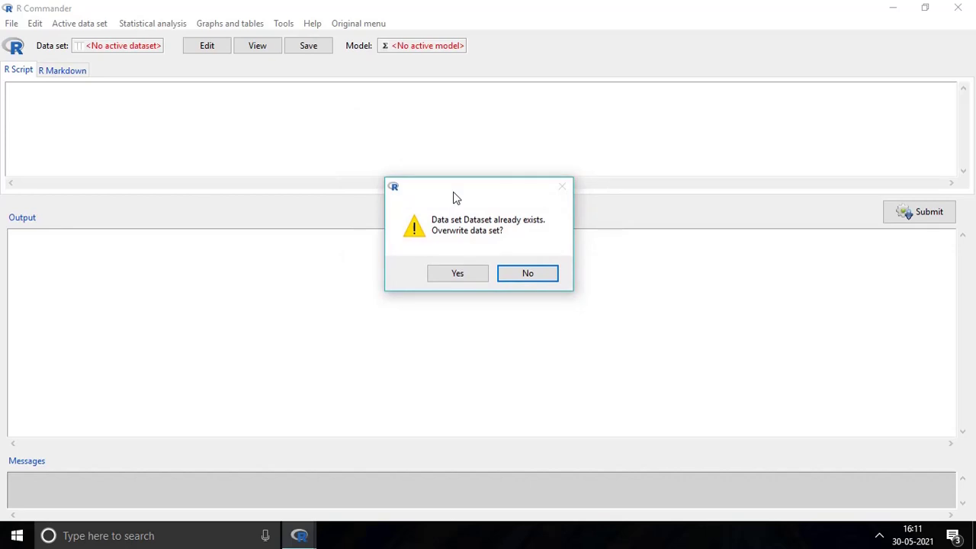
pyautogui.click(458, 273)
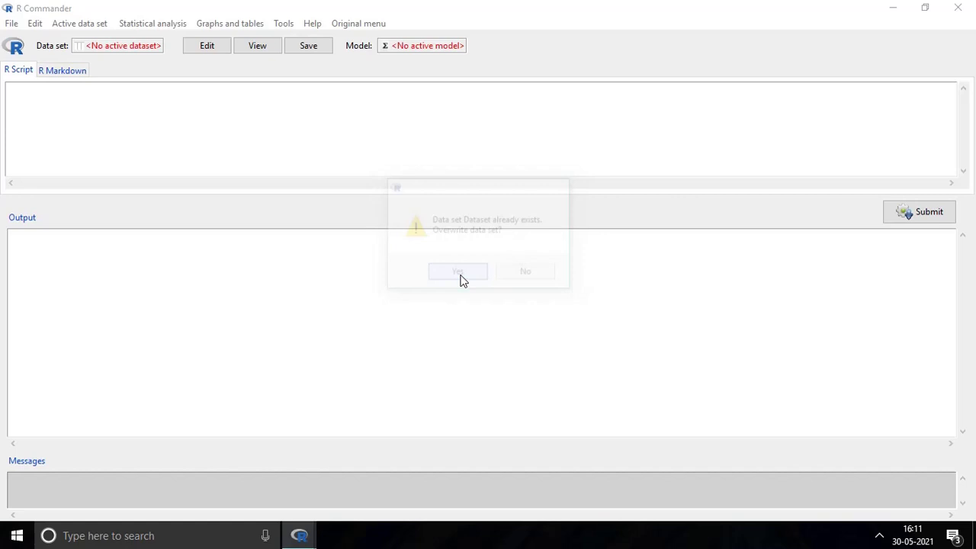
# Choose the Profile workbook on the desktop and import its Sheet1 as the data set
pyautogui.click(183, 239)
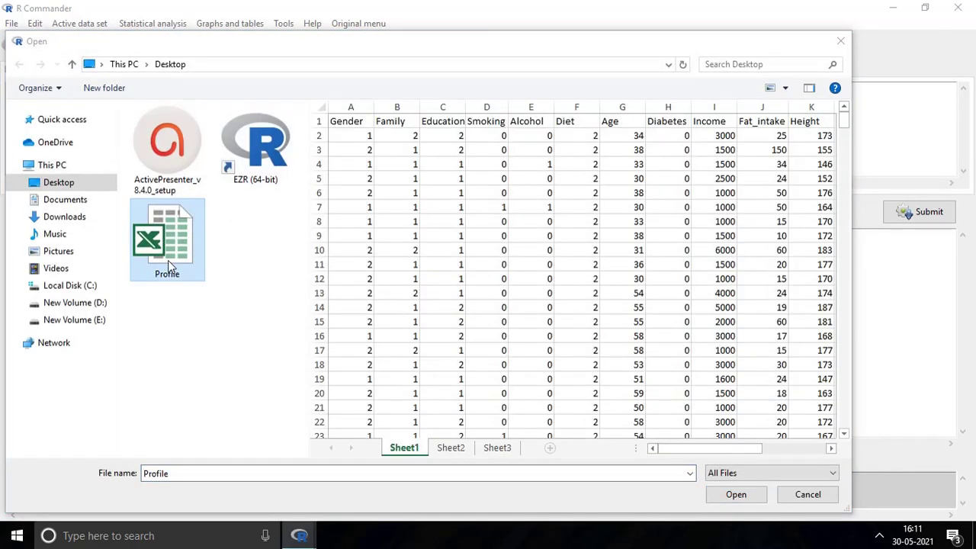
pyautogui.click(736, 495)
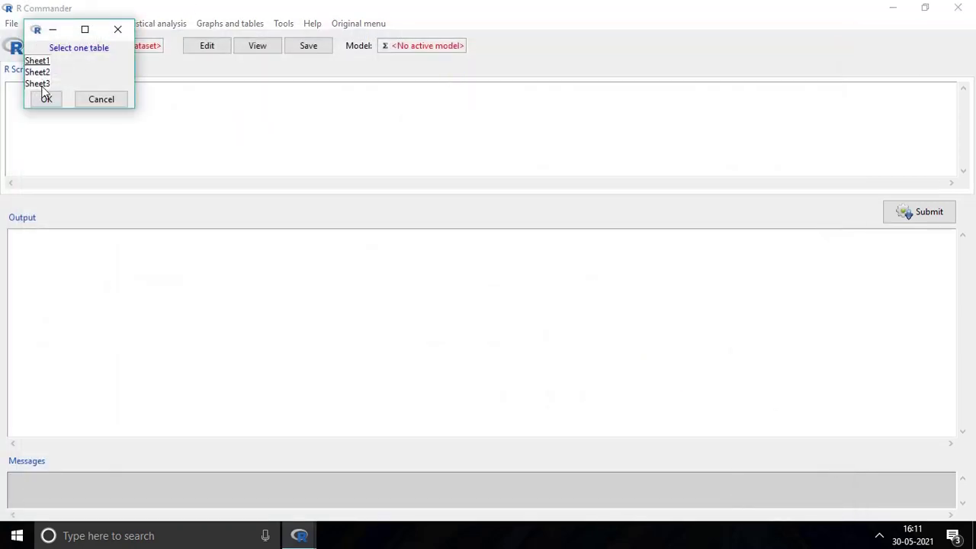
pyautogui.click(37, 61)
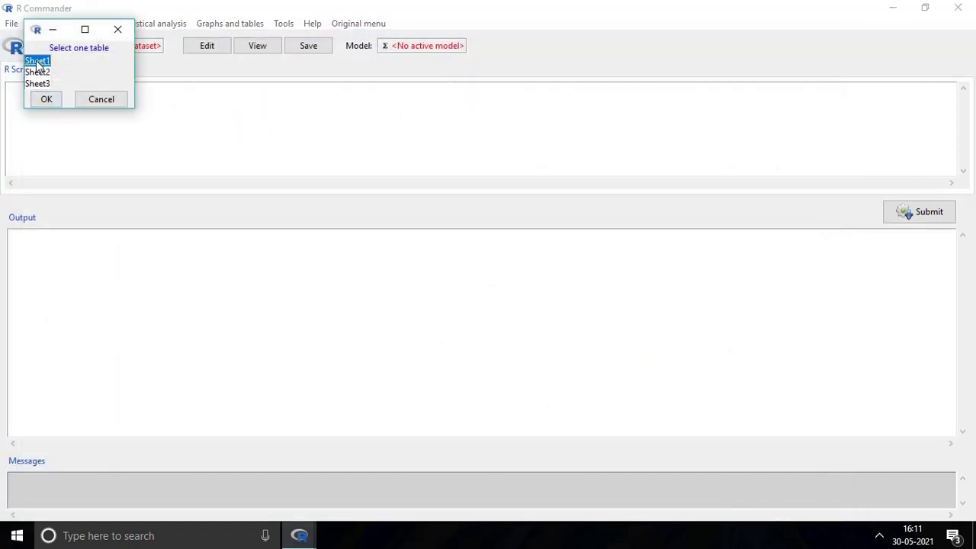
pyautogui.click(46, 99)
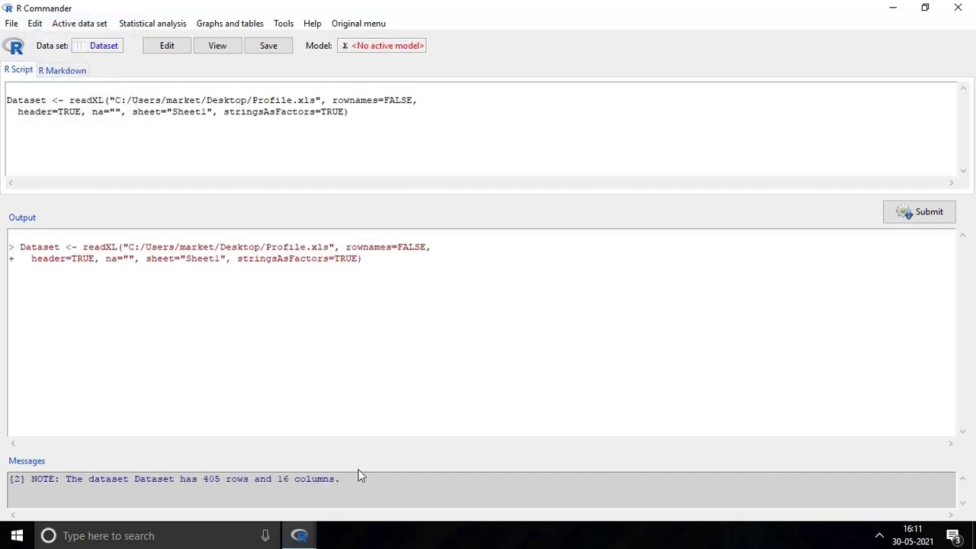
# Examine the message reporting the imported data set's number of rows and columns
pyautogui.moveTo(348, 479); pyautogui.dragTo(28, 482)
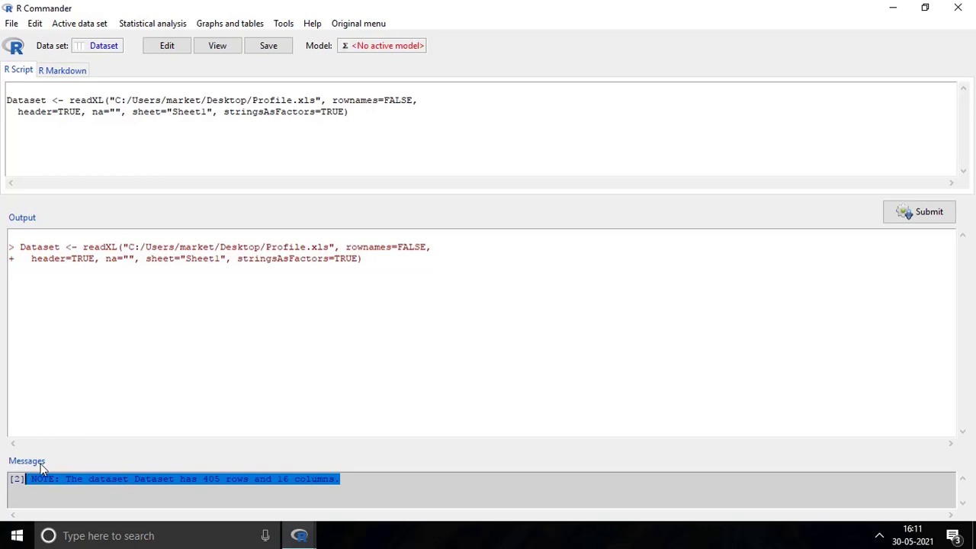
pyautogui.moveTo(96, 481); pyautogui.dragTo(347, 479)
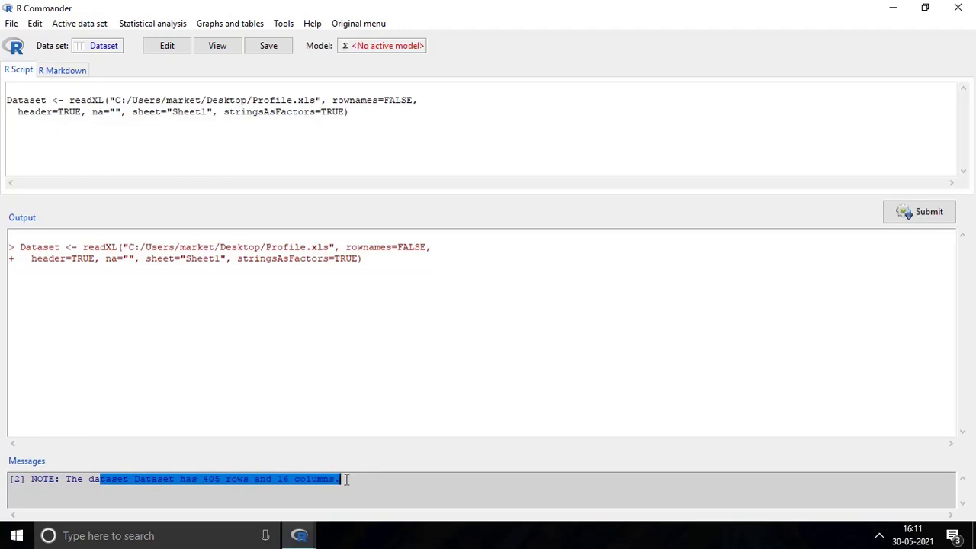
pyautogui.click(348, 479)
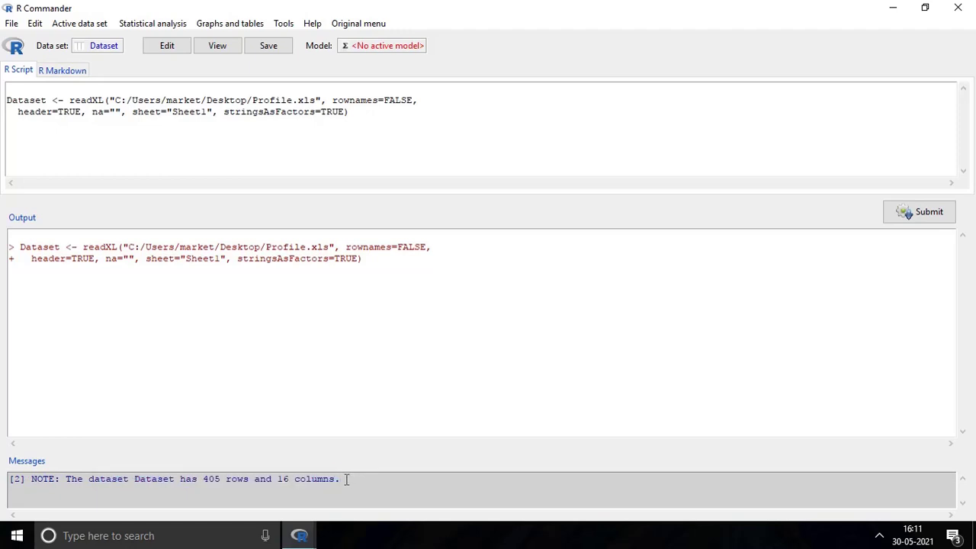
# View the imported data set, examine the numeric codes in the Gender column, and close the viewer
pyautogui.click(215, 50)
pyautogui.moveTo(547, 156); pyautogui.dragTo(298, 92)
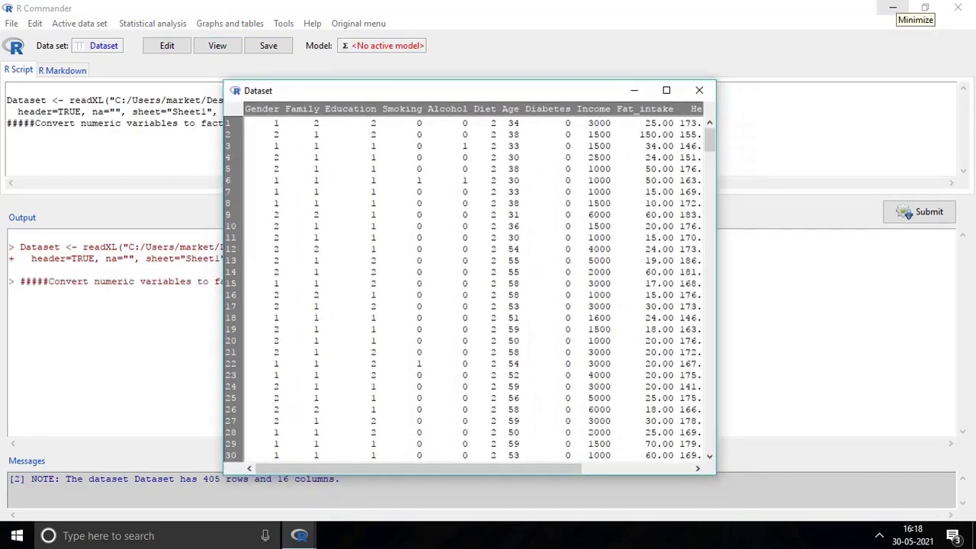
pyautogui.moveTo(479, 96); pyautogui.dragTo(479, 87)
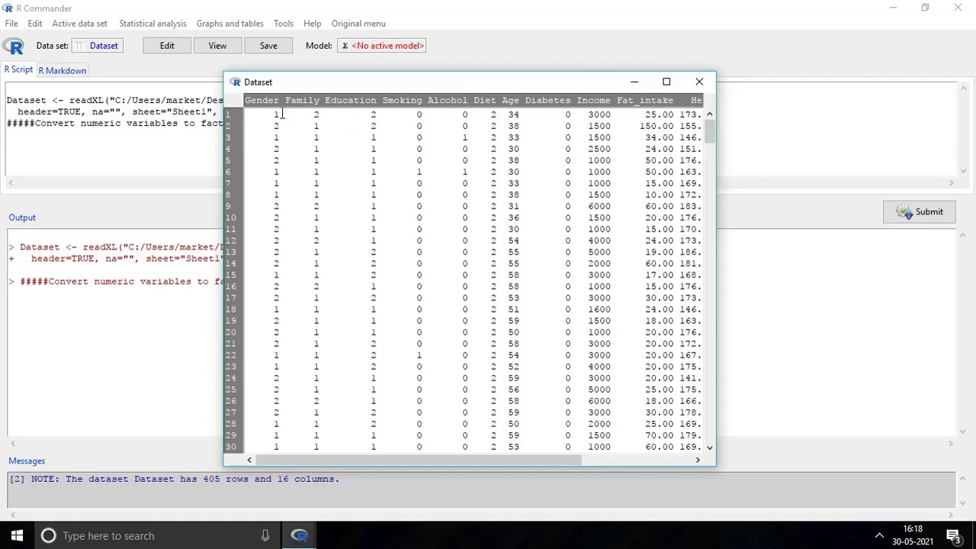
pyautogui.moveTo(246, 101); pyautogui.dragTo(280, 100)
pyautogui.moveTo(272, 124)
pyautogui.mouseDown()
pyautogui.moveTo(275, 115)
pyautogui.moveTo(278, 126)
pyautogui.mouseUp()
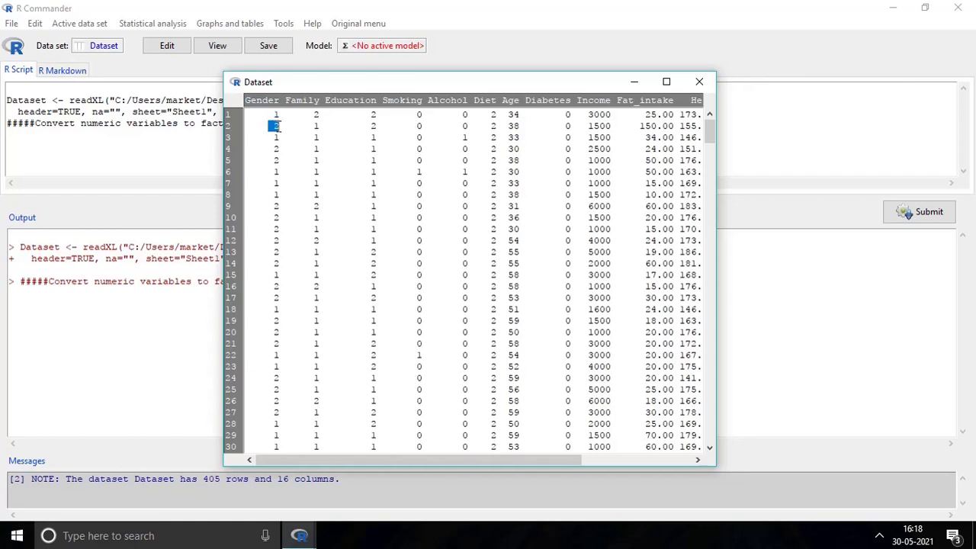
pyautogui.click(699, 83)
# Convert the numeric variable Gender to a factor with supplied level names, overwriting the existing variable
pyautogui.click(83, 27)
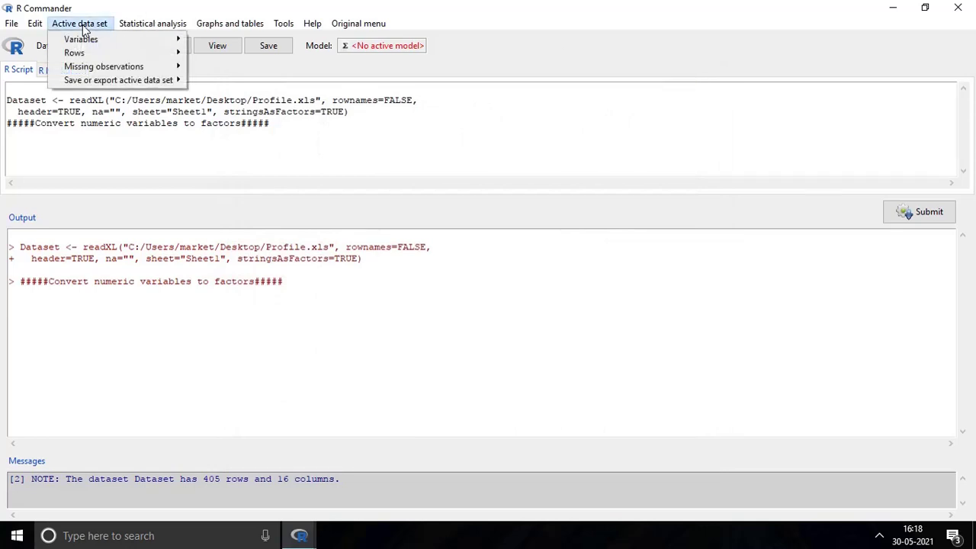
pyautogui.moveTo(84, 42)
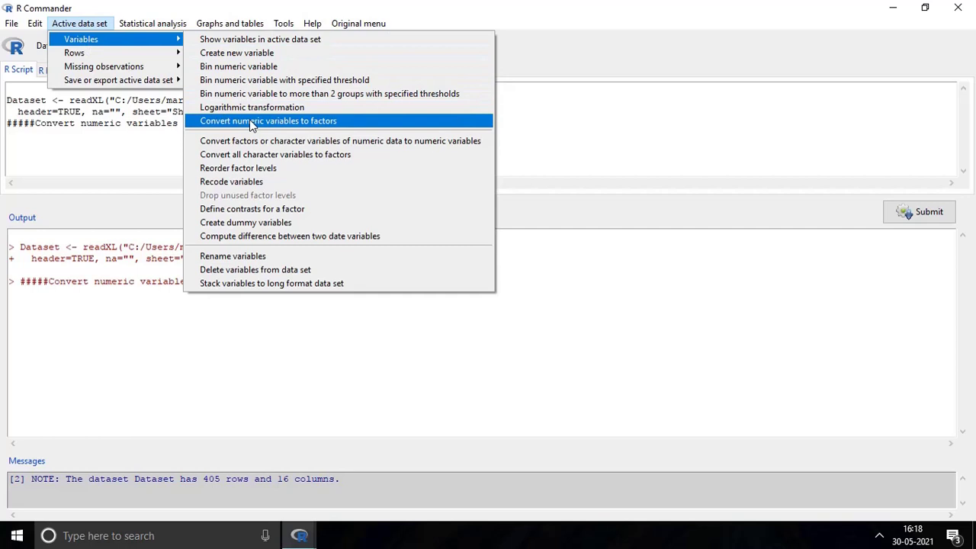
pyautogui.click(326, 128)
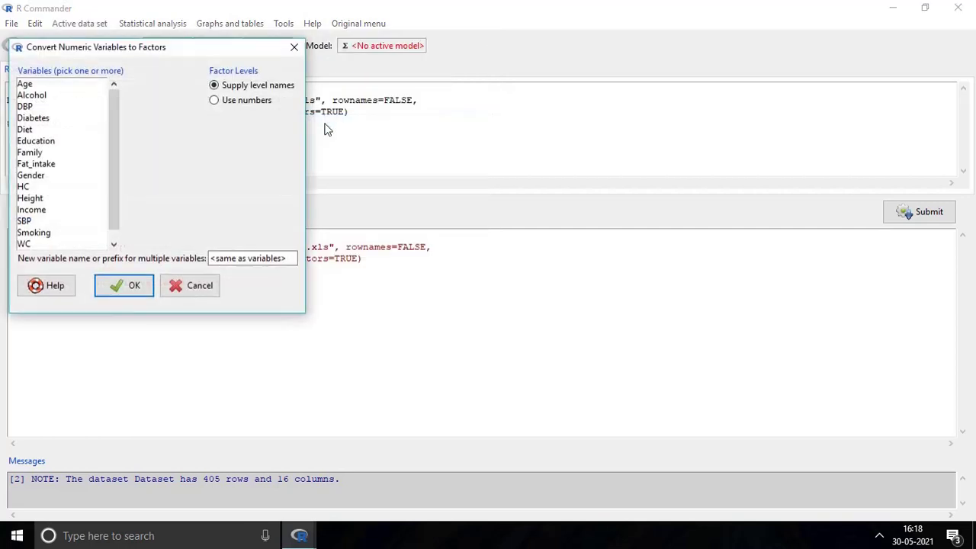
pyautogui.moveTo(141, 54); pyautogui.dragTo(427, 78)
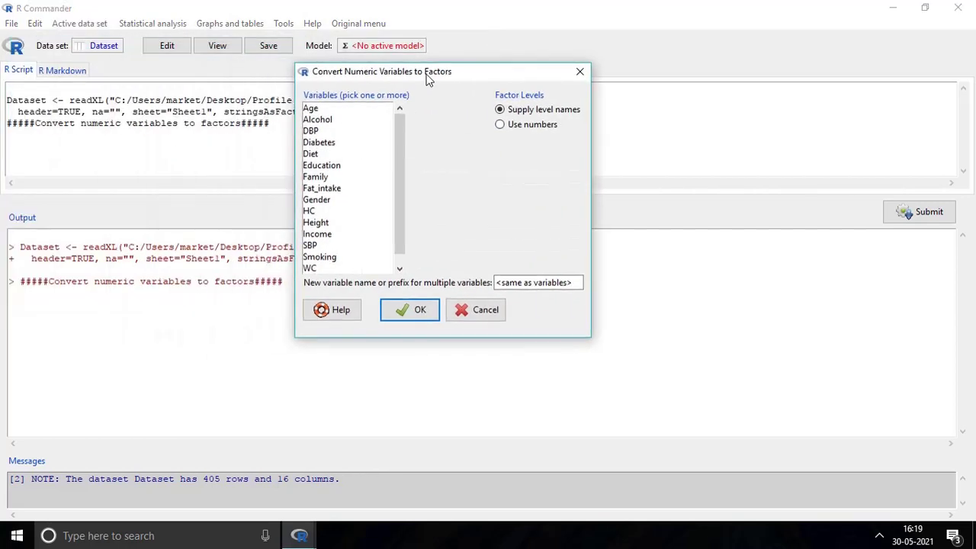
pyautogui.click(319, 201)
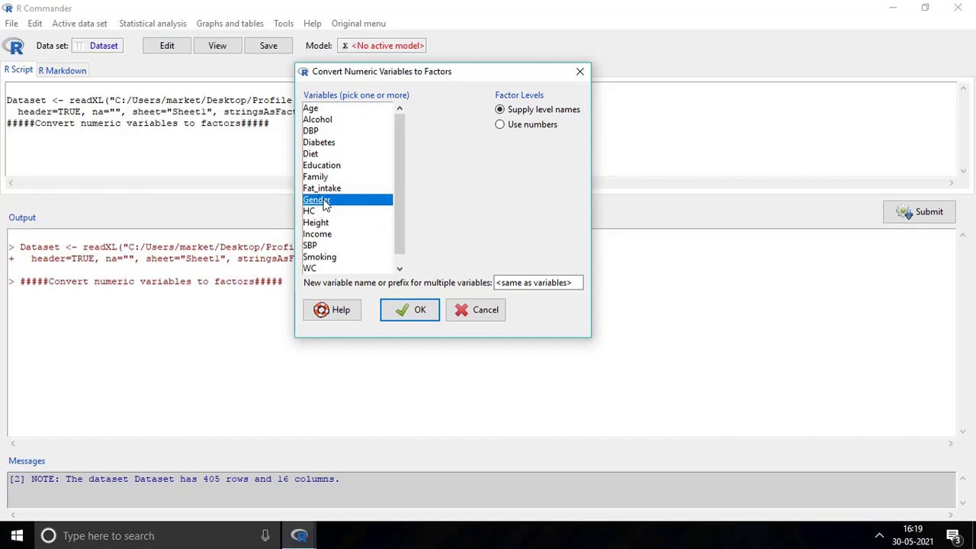
pyautogui.click(423, 312)
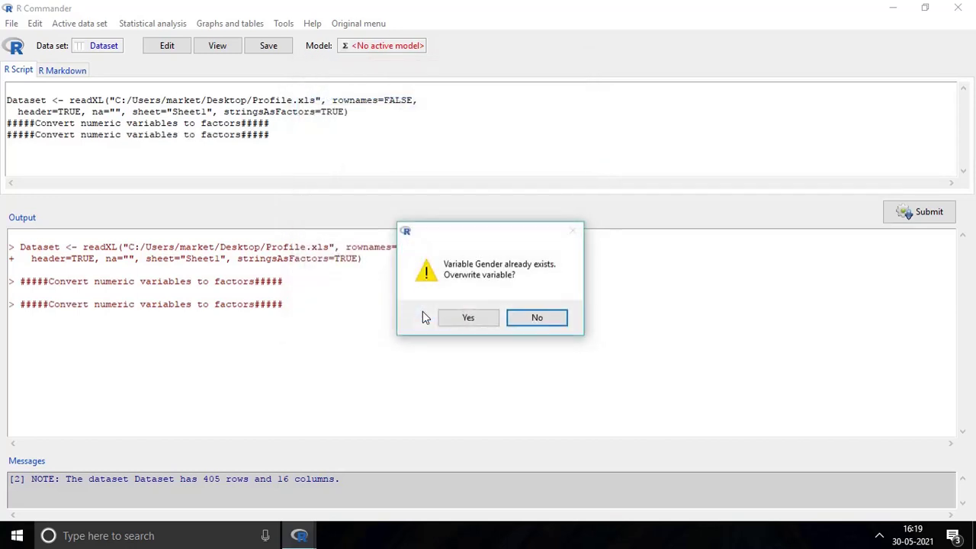
pyautogui.click(468, 318)
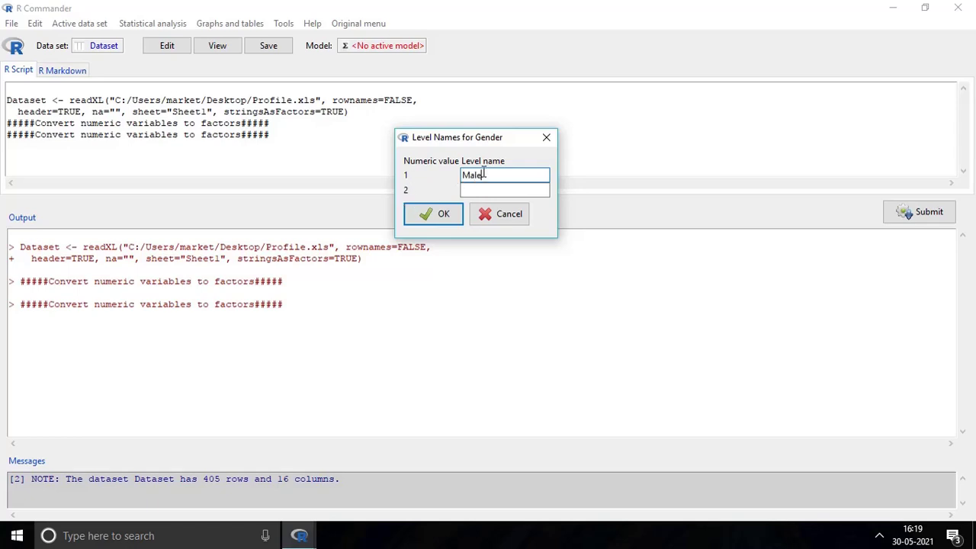
# Name the Gender factor levels Male for value 1 and Female for value 2
pyautogui.click(474, 189)
pyautogui.write('S')
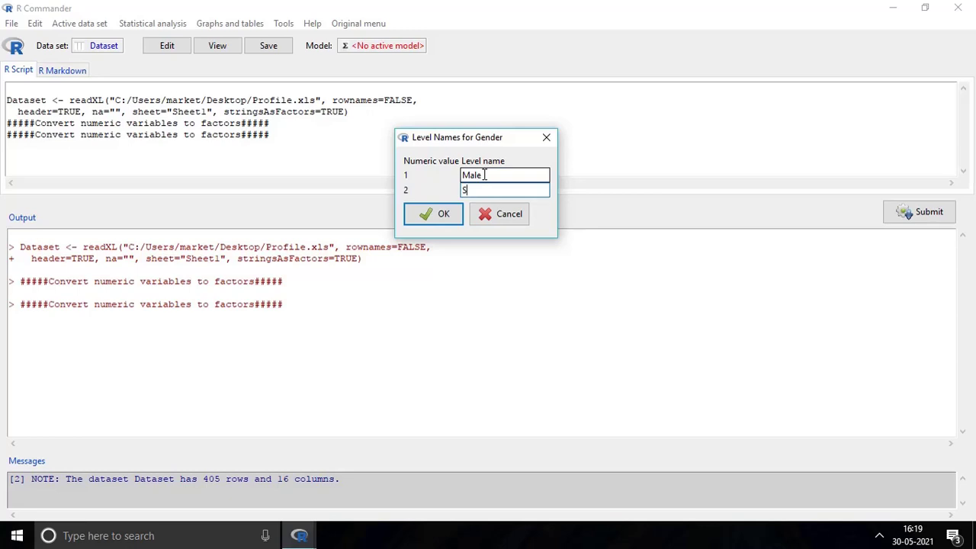
pyautogui.write('emale')
pyautogui.click(444, 214)
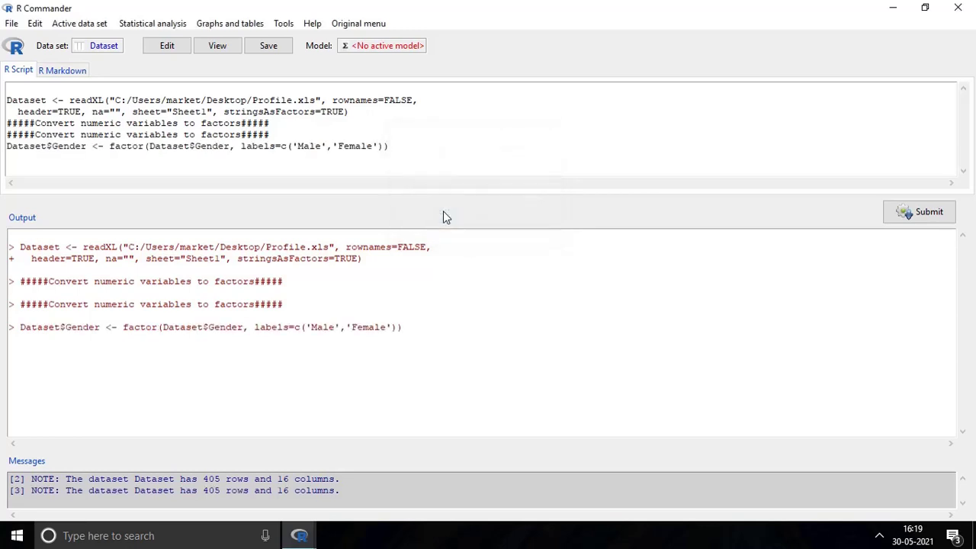
# View the data set again and check the labels in the Gender column
pyautogui.click(217, 46)
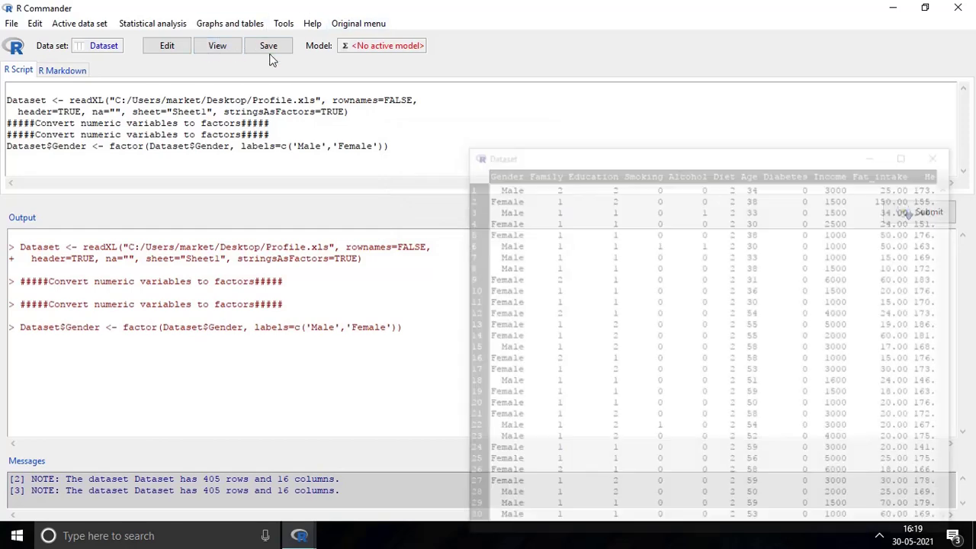
pyautogui.moveTo(555, 145); pyautogui.dragTo(348, 67)
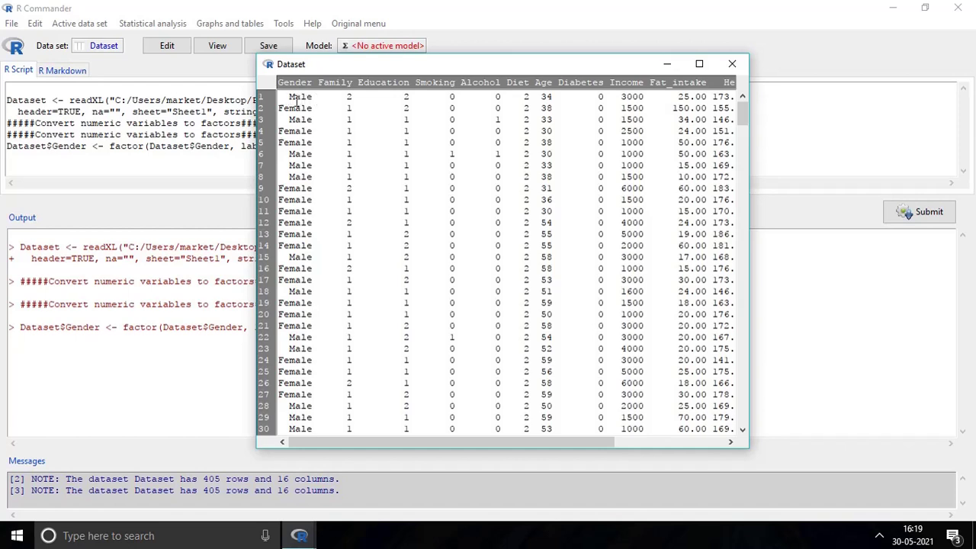
# Examine the Gender labels and the Height and Weight columns in the data viewer, and close the viewer
pyautogui.moveTo(290, 97); pyautogui.dragTo(312, 111)
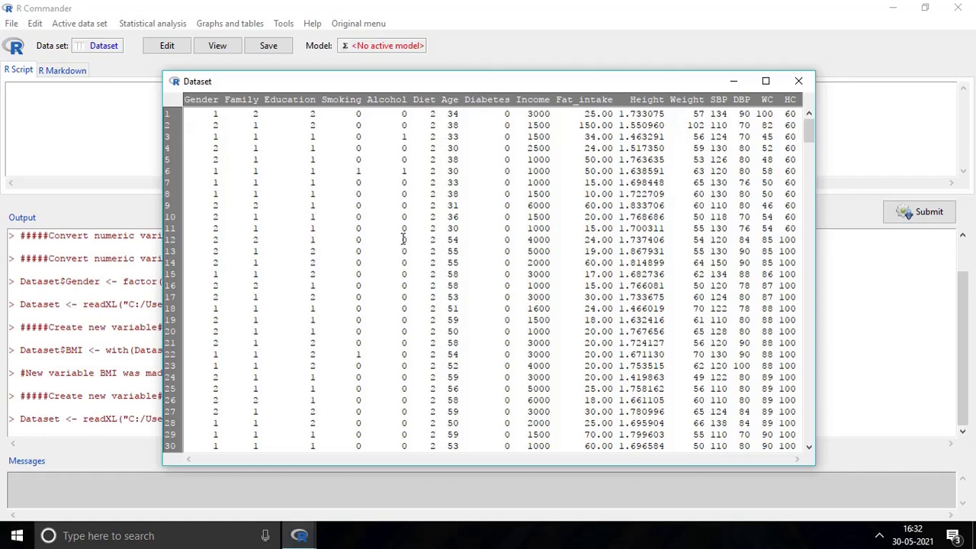
pyautogui.moveTo(630, 101); pyautogui.dragTo(706, 100)
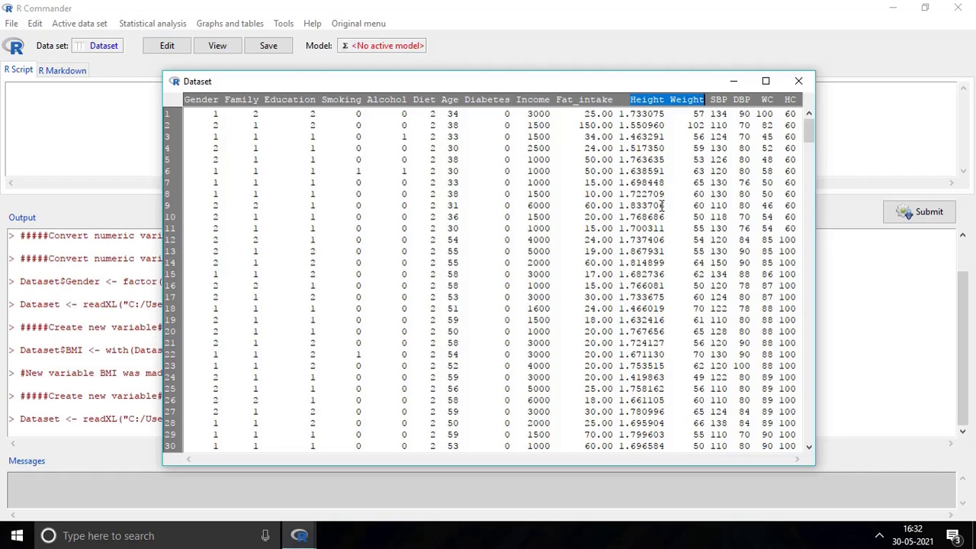
pyautogui.click(798, 81)
# Start creating a new variable in the active data set and name it BMI
pyautogui.click(87, 29)
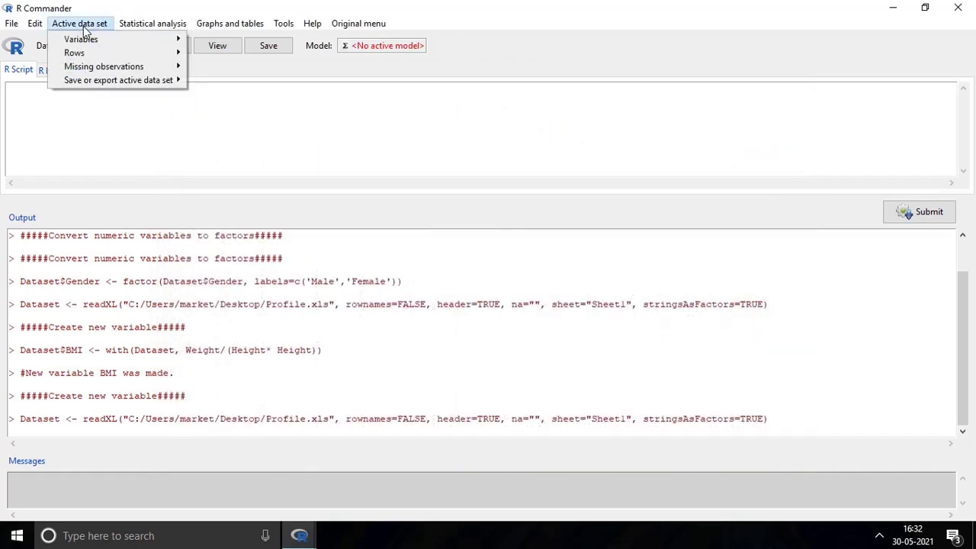
pyautogui.moveTo(86, 43)
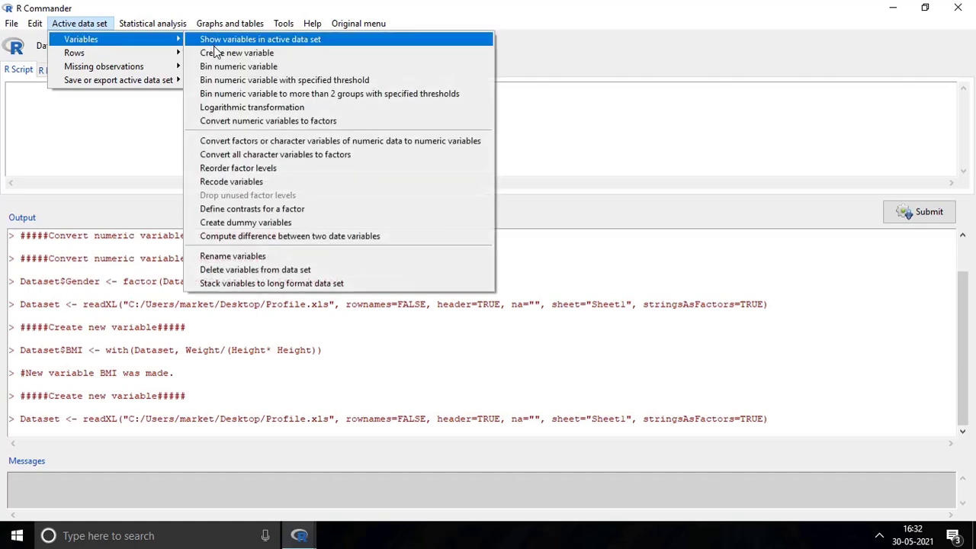
pyautogui.click(293, 58)
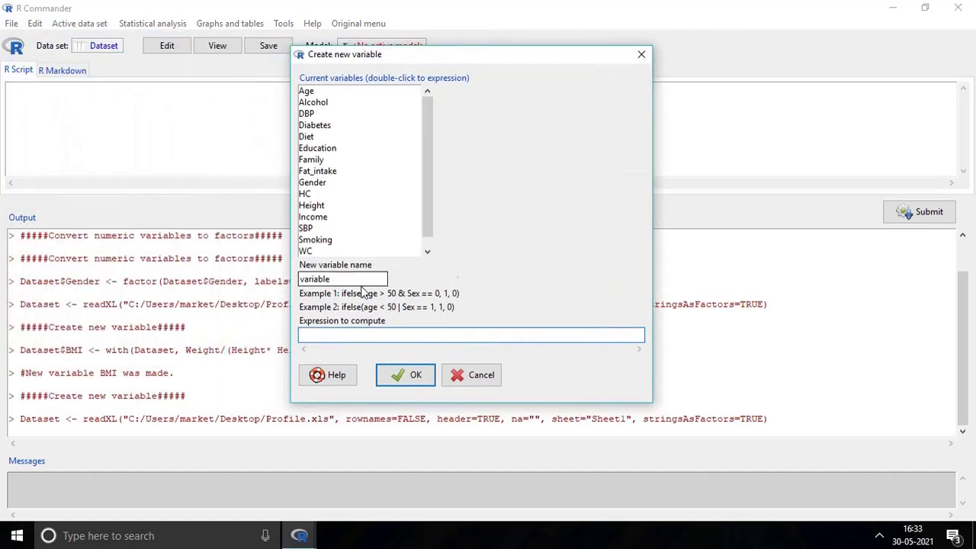
pyautogui.doubleClick(334, 279)
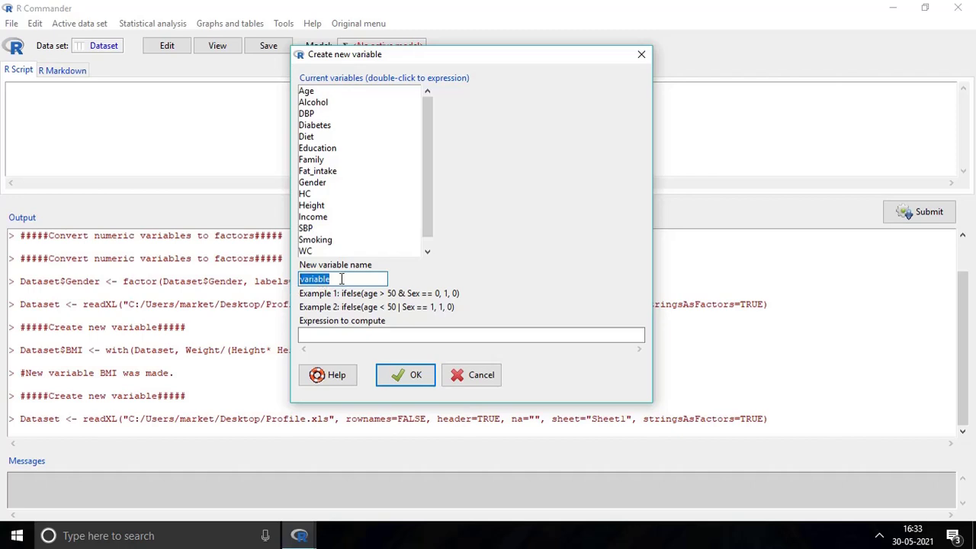
pyautogui.write('BMI')
# Compute the BMI variable with the expression Weight/(Height*Height) and create it
pyautogui.click(318, 338)
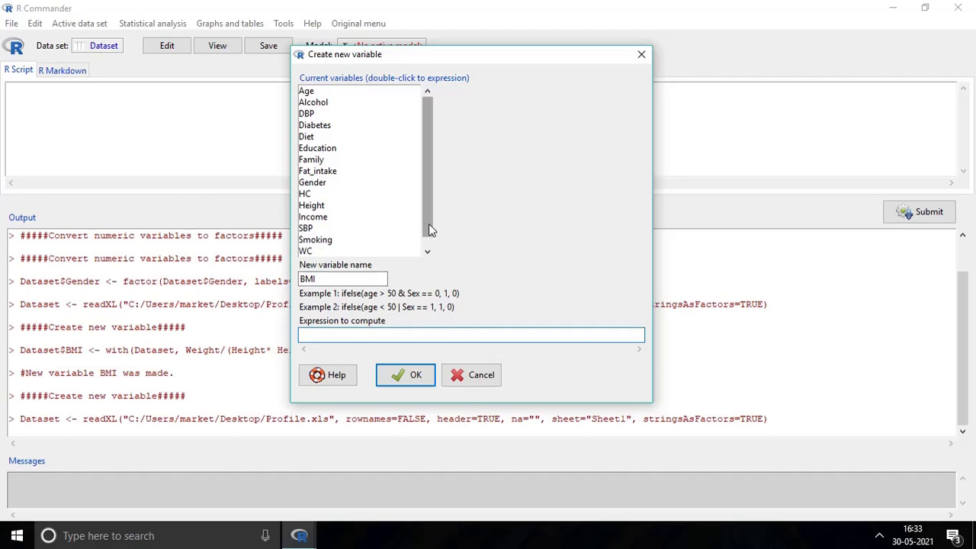
pyautogui.moveTo(429, 229); pyautogui.dragTo(429, 245)
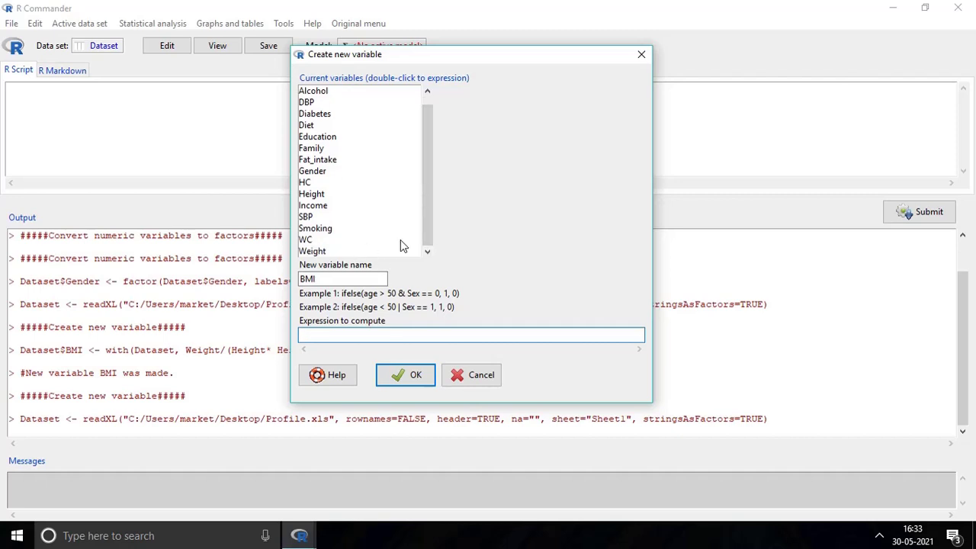
pyautogui.doubleClick(314, 251)
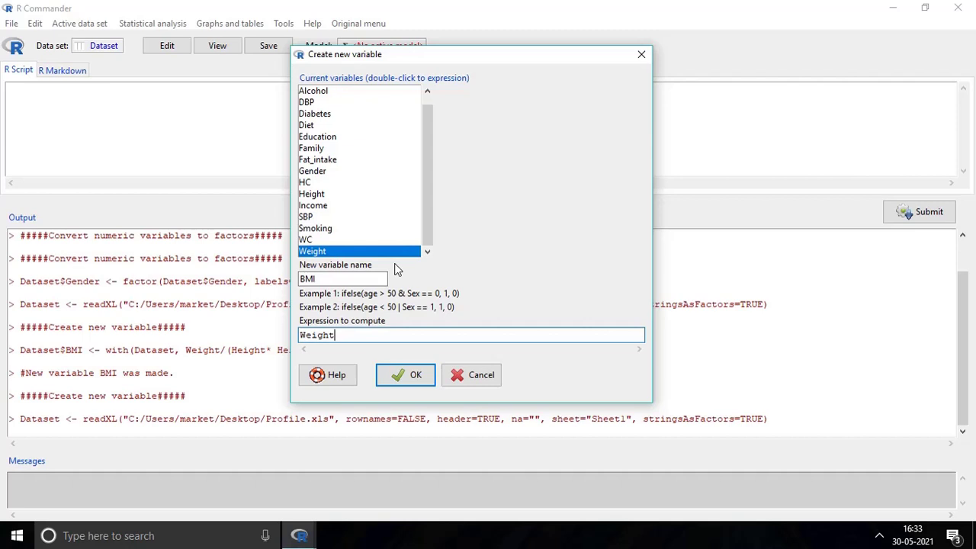
pyautogui.write('/(')
pyautogui.doubleClick(313, 195)
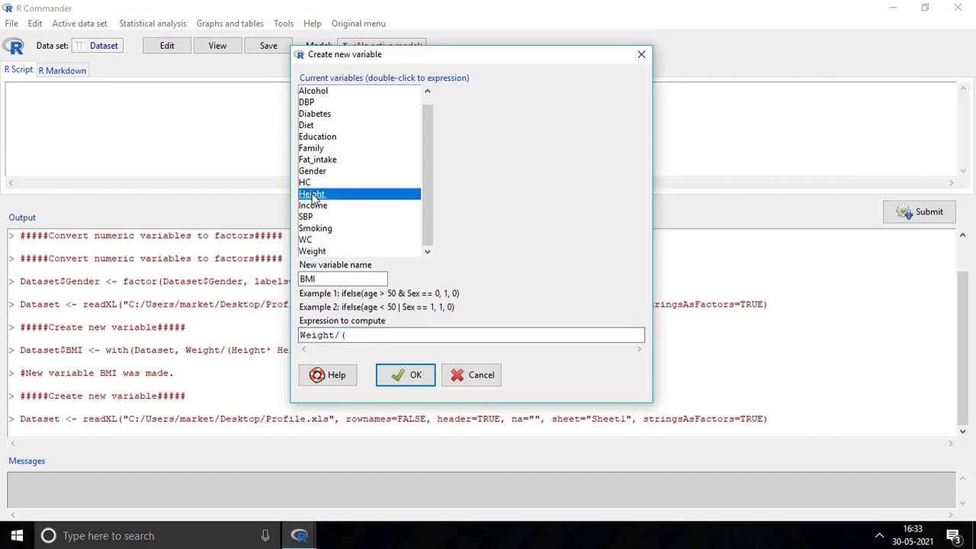
pyautogui.write('*')
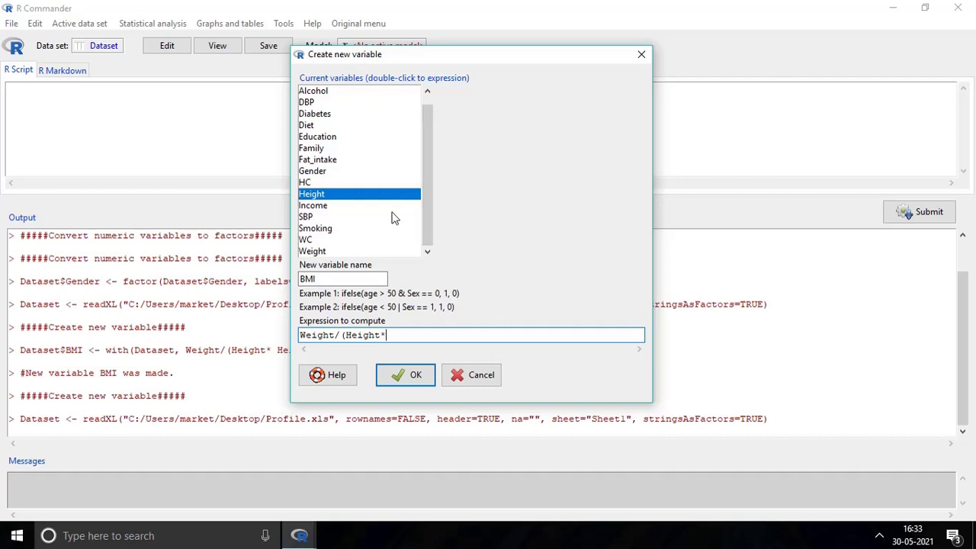
pyautogui.doubleClick(312, 193)
pyautogui.write(')')
pyautogui.click(418, 375)
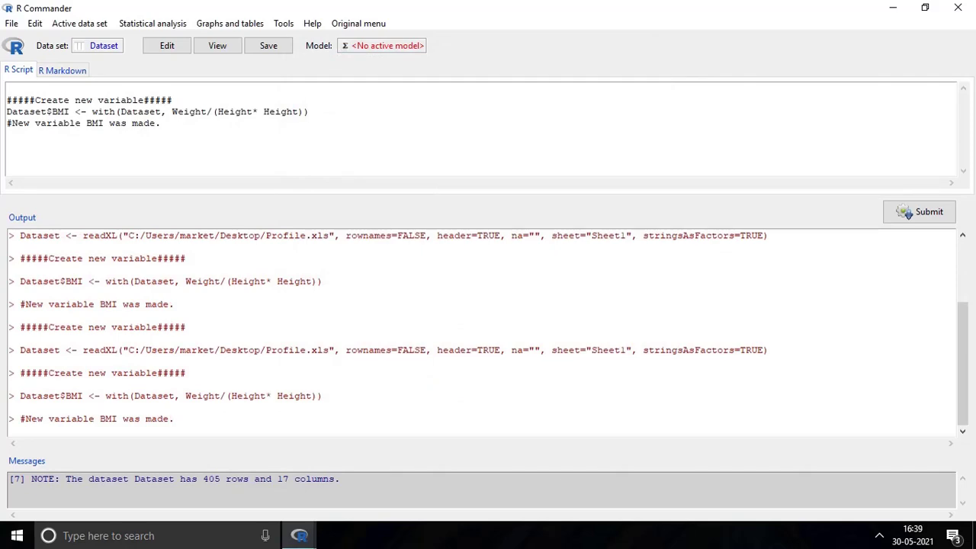
# View the data set, check the values in the new BMI column, and close the viewer
pyautogui.click(218, 45)
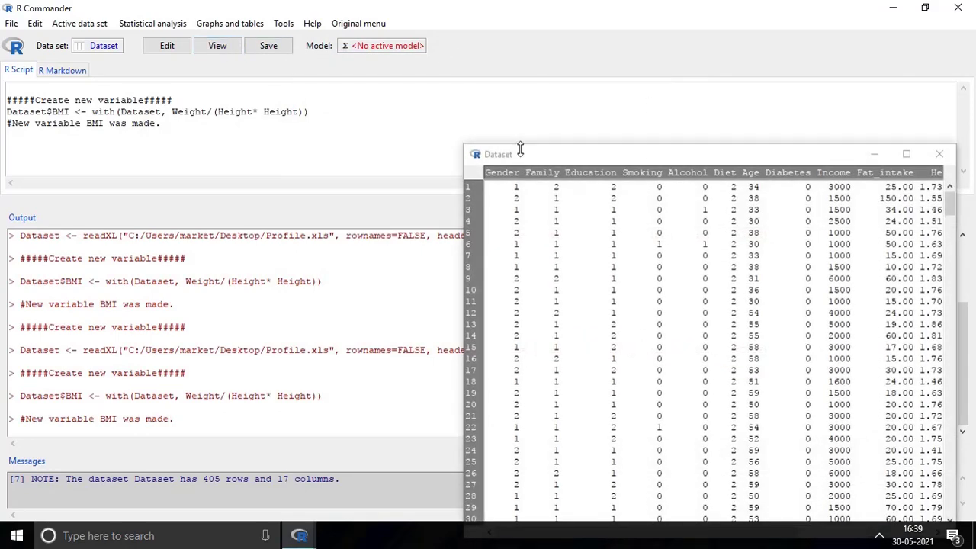
pyautogui.moveTo(520, 148); pyautogui.dragTo(259, 64)
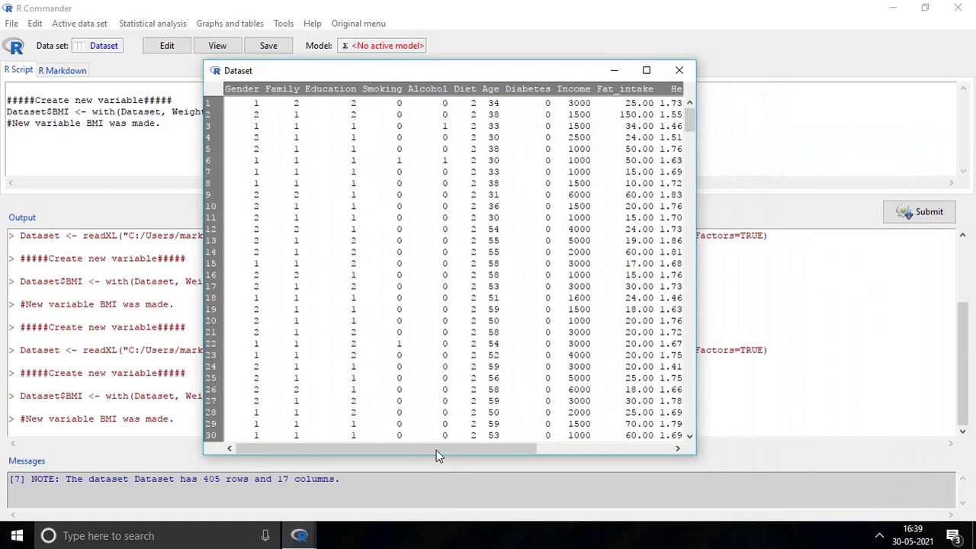
pyautogui.moveTo(436, 450); pyautogui.dragTo(601, 453)
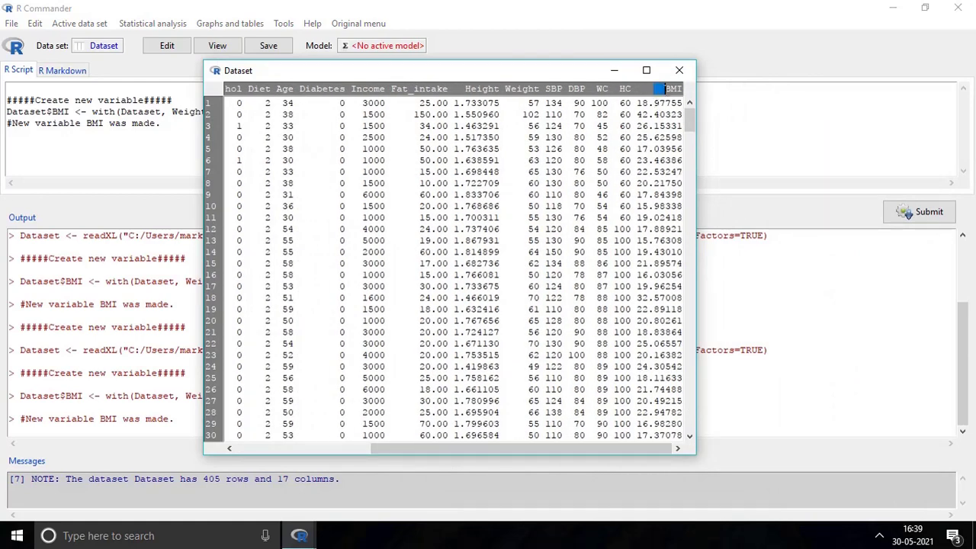
pyautogui.moveTo(664, 89); pyautogui.dragTo(686, 90)
pyautogui.click(678, 71)
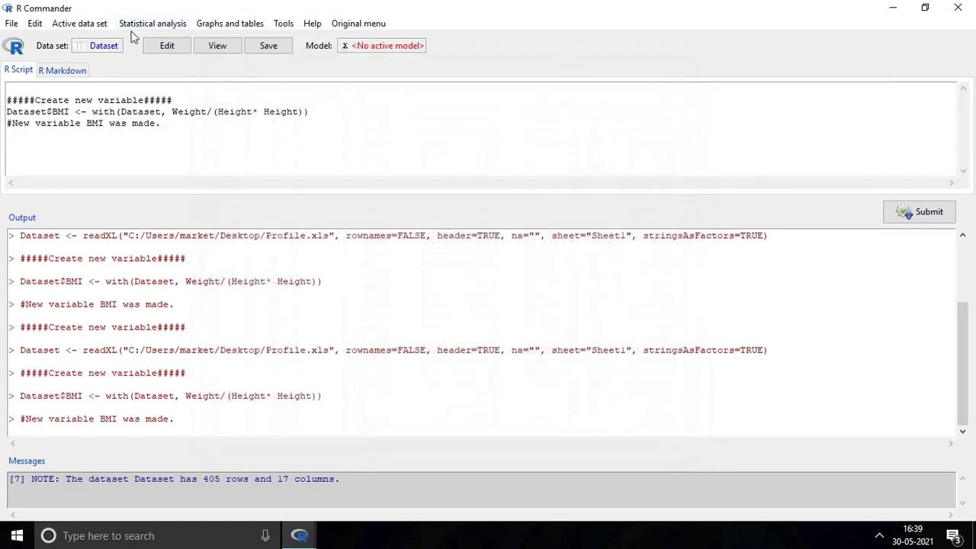
# Start binning the numeric variable BMI into more than 2 groups with specified thresholds, naming the new variable BMI_cat
pyautogui.click(80, 25)
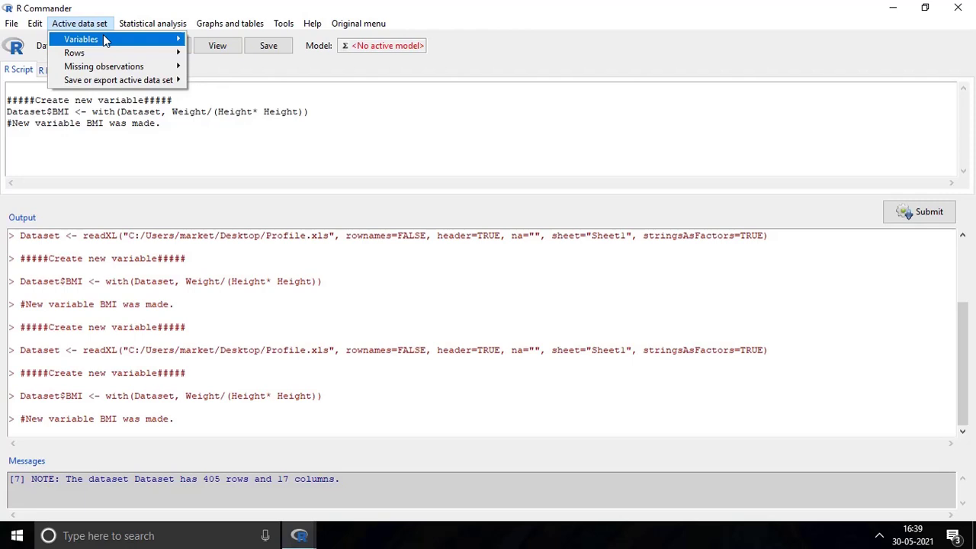
pyautogui.moveTo(128, 42)
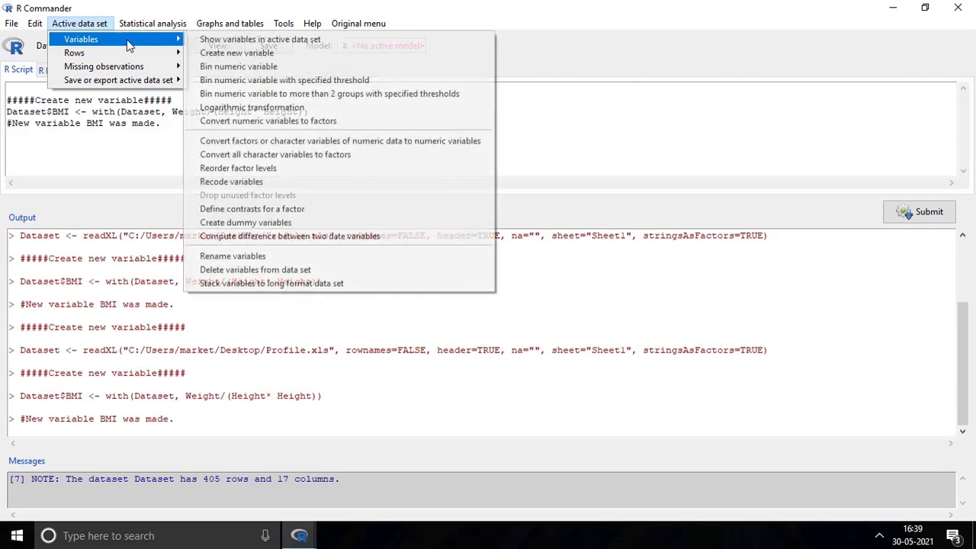
pyautogui.click(305, 94)
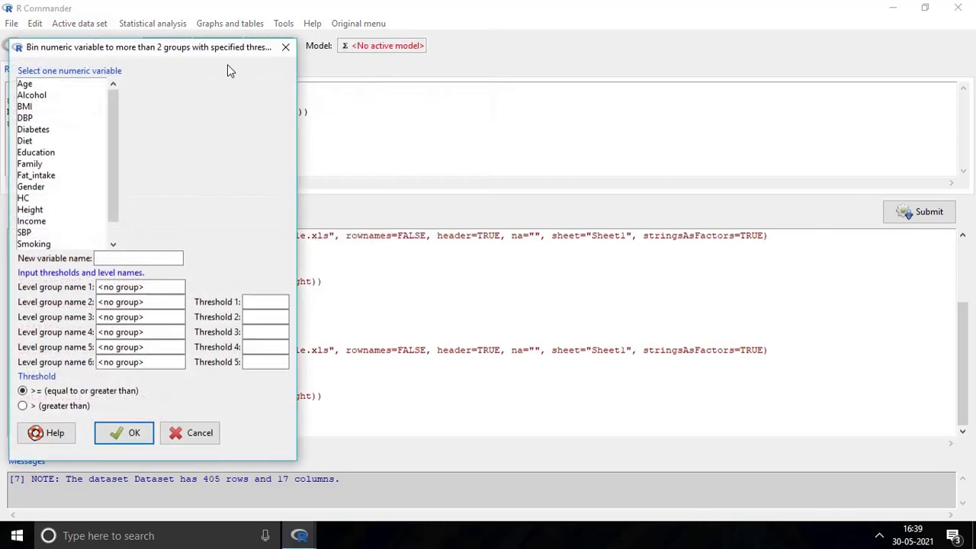
pyautogui.moveTo(166, 55); pyautogui.dragTo(460, 54)
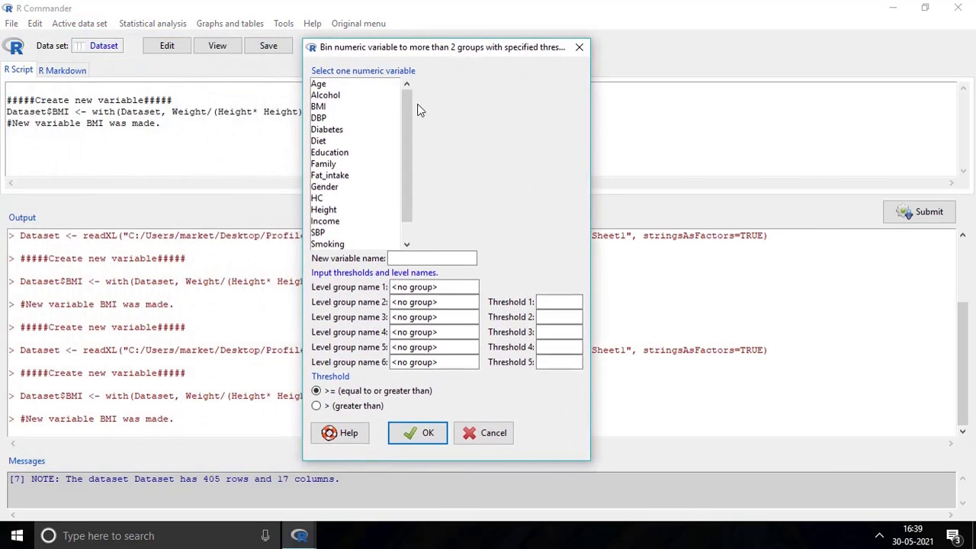
pyautogui.click(334, 107)
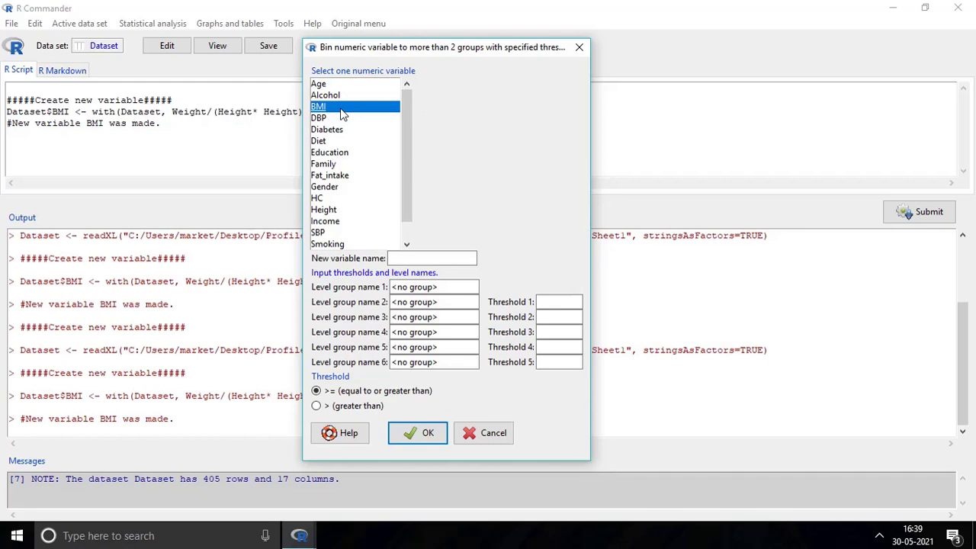
pyautogui.click(421, 259)
pyautogui.write('BMI_cat')
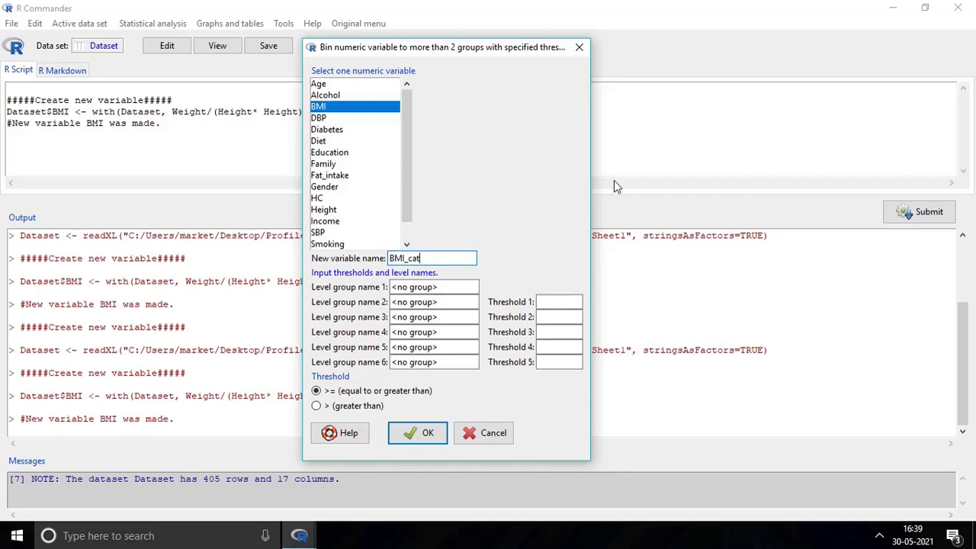
# Name the first four BMI_cat level groups underweight, normal, overweight and obese
pyautogui.moveTo(439, 288); pyautogui.dragTo(390, 288)
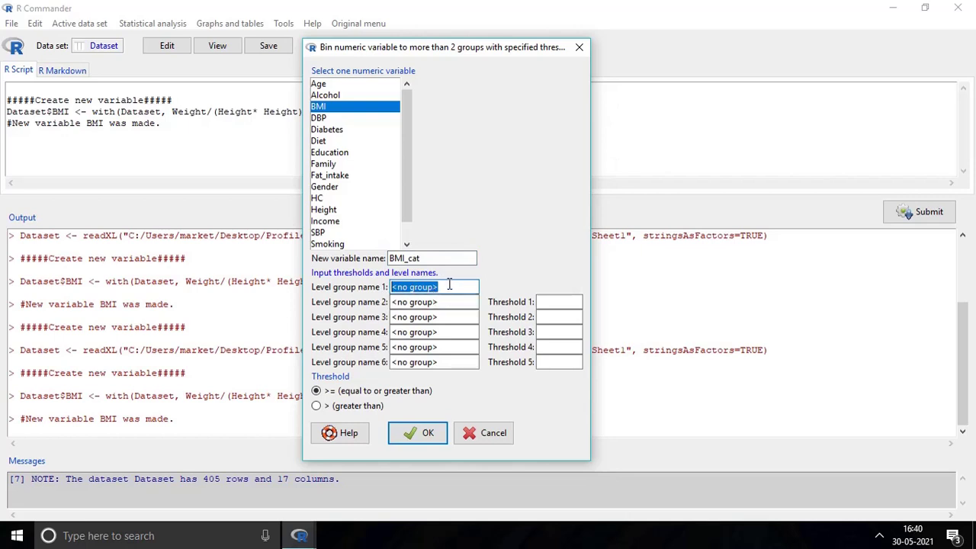
pyautogui.write('undw')
pyautogui.write('erweight')
pyautogui.moveTo(445, 305); pyautogui.dragTo(393, 302)
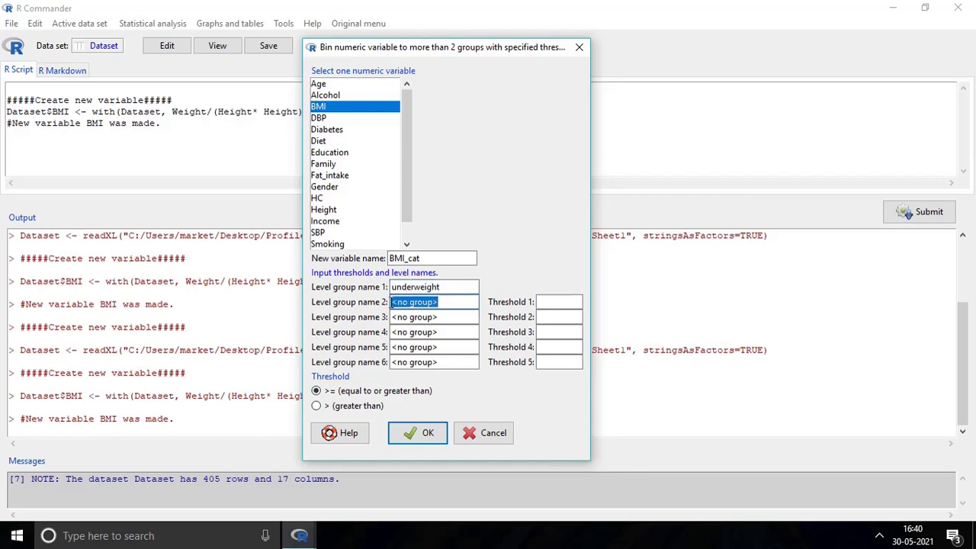
pyautogui.write('normal')
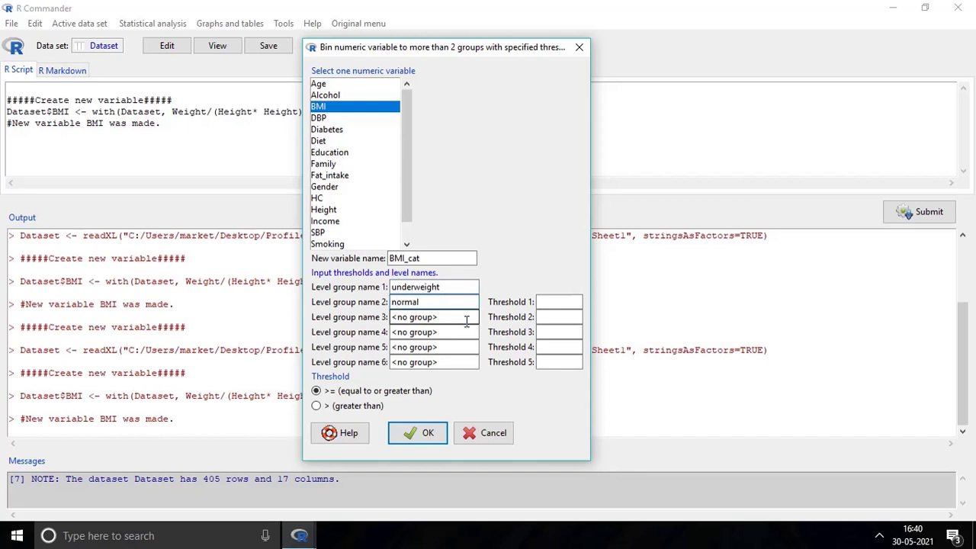
pyautogui.moveTo(464, 318); pyautogui.dragTo(393, 317)
pyautogui.write('ove')
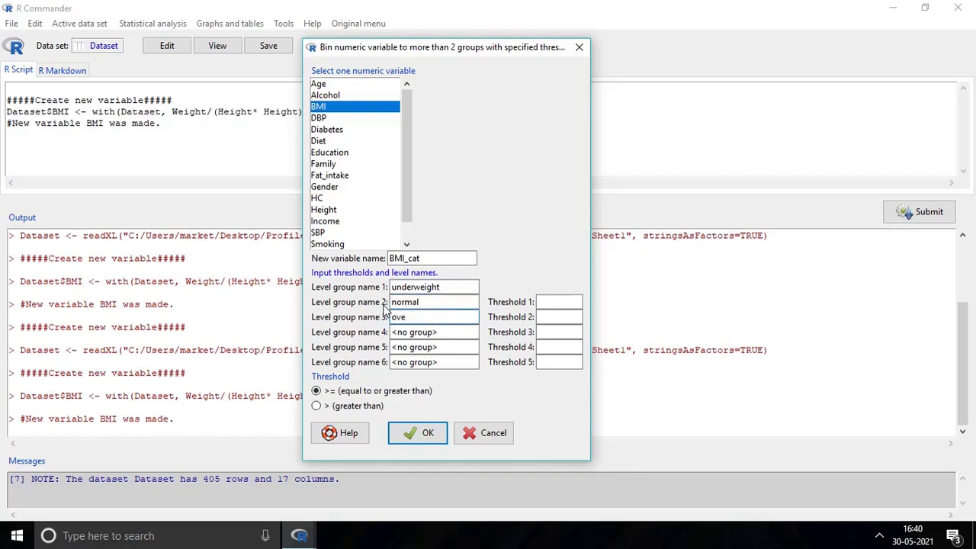
pyautogui.write('rweight')
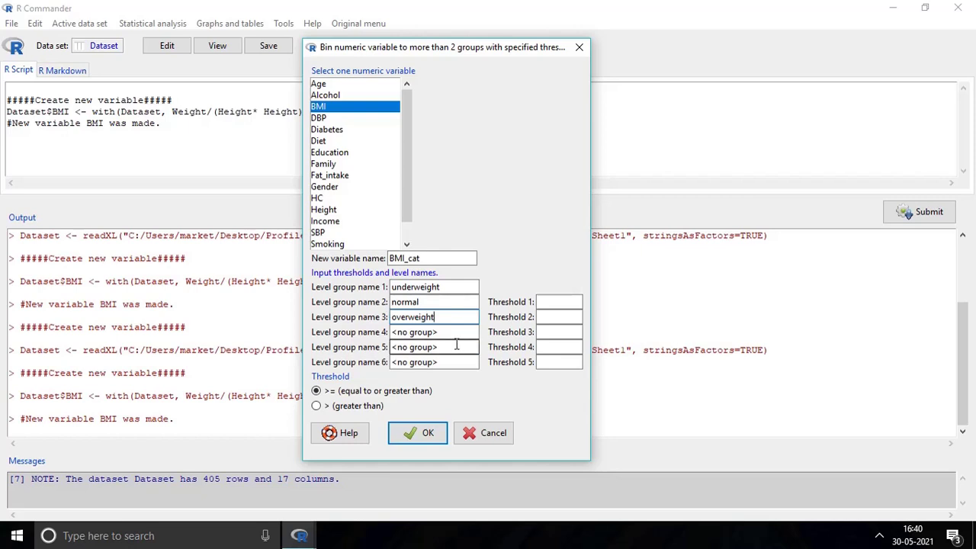
pyautogui.moveTo(457, 334); pyautogui.dragTo(374, 332)
pyautogui.write('obese')
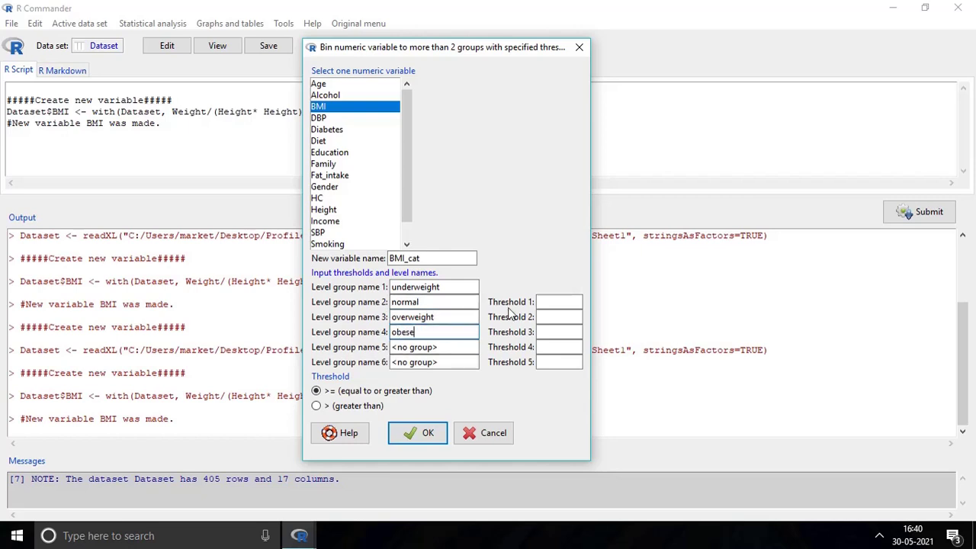
# Set the BMI_cat thresholds to 18, 25 and 30 and create the binned variable
pyautogui.click(546, 301)
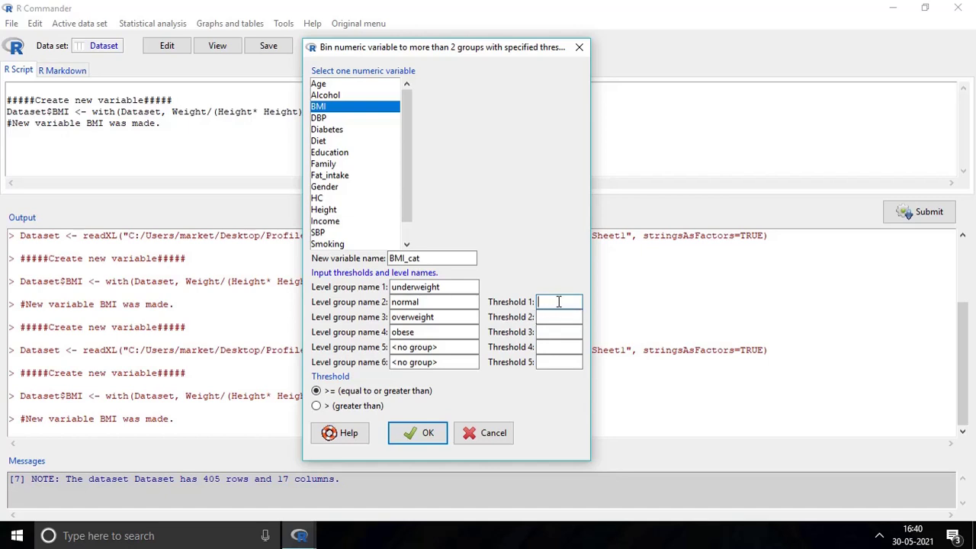
pyautogui.write('18')
pyautogui.click(560, 317)
pyautogui.write('25')
pyautogui.click(558, 329)
pyautogui.write('30')
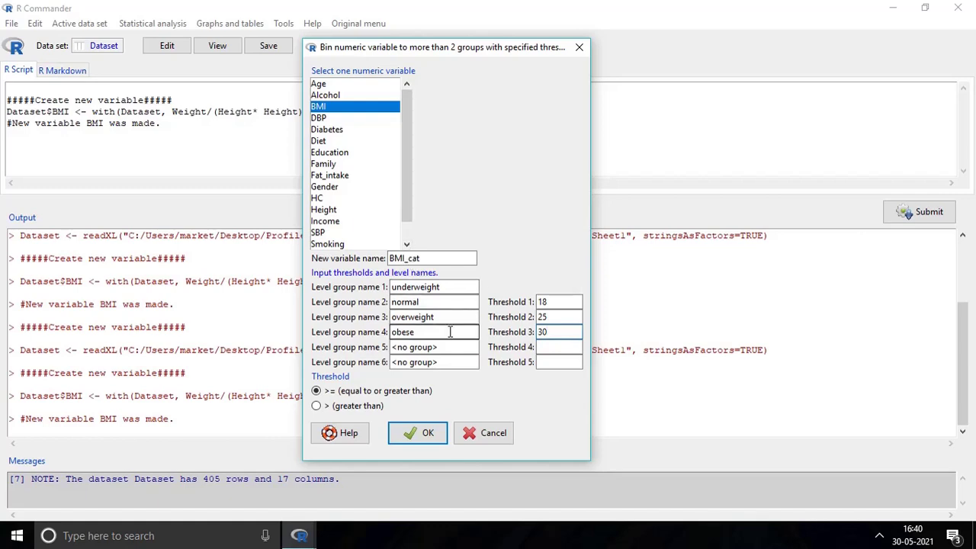
pyautogui.click(421, 433)
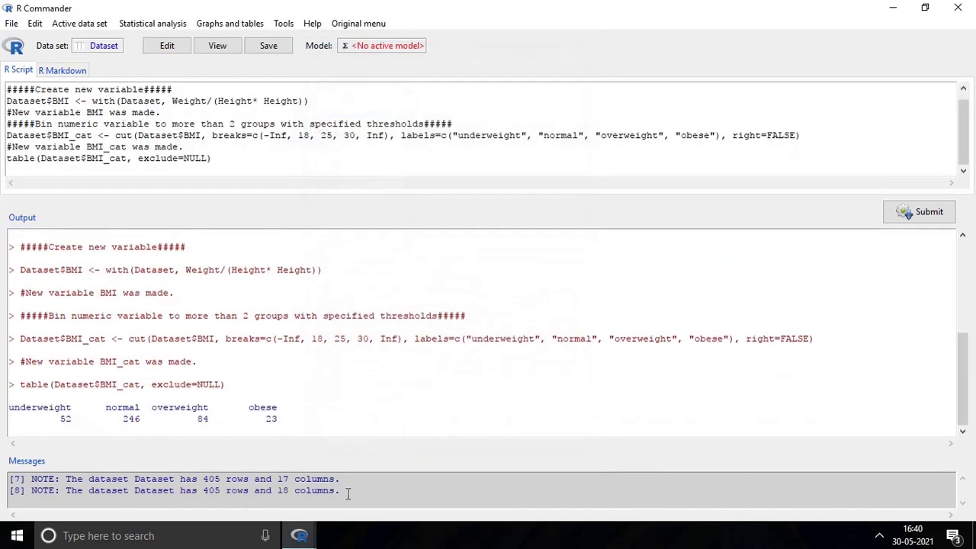
# Check the data set's column count, then compare the BMI and BMI_cat columns in the data viewer and close it
pyautogui.moveTo(343, 492); pyautogui.dragTo(278, 491)
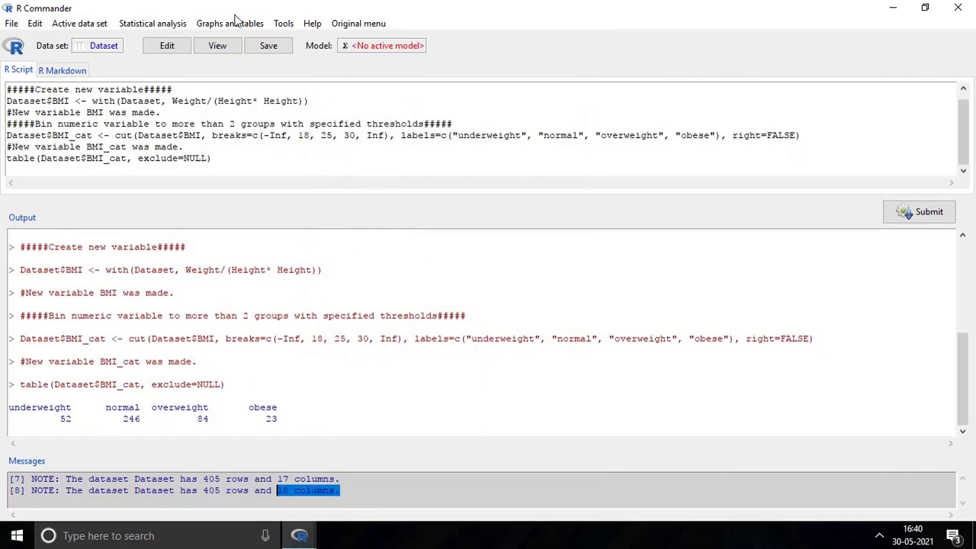
pyautogui.click(216, 45)
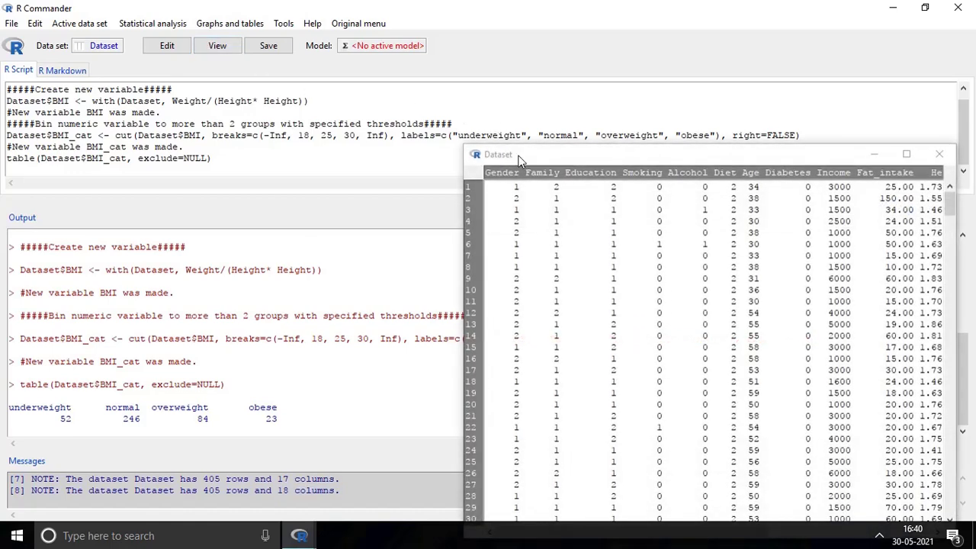
pyautogui.moveTo(527, 155); pyautogui.dragTo(277, 72)
pyautogui.moveTo(391, 449); pyautogui.dragTo(651, 451)
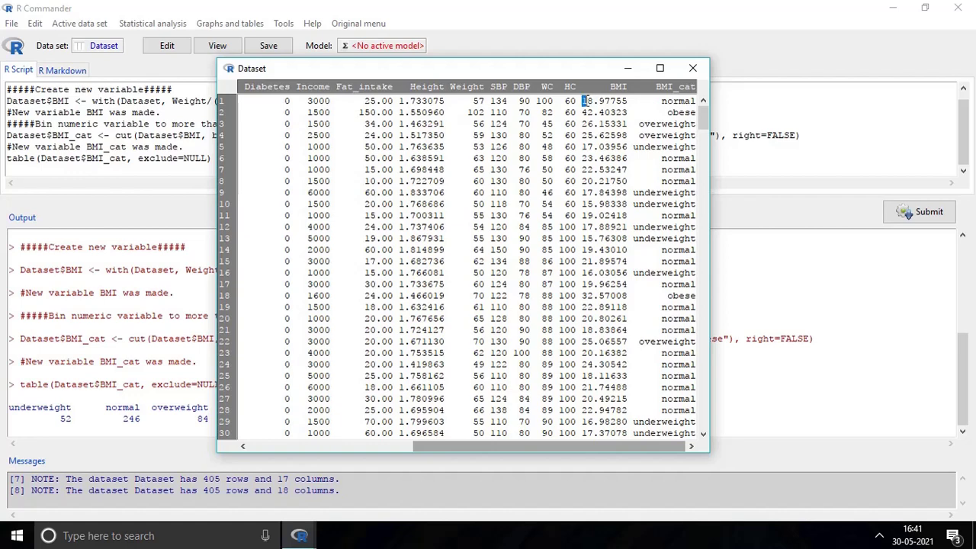
pyautogui.moveTo(582, 101); pyautogui.dragTo(705, 112)
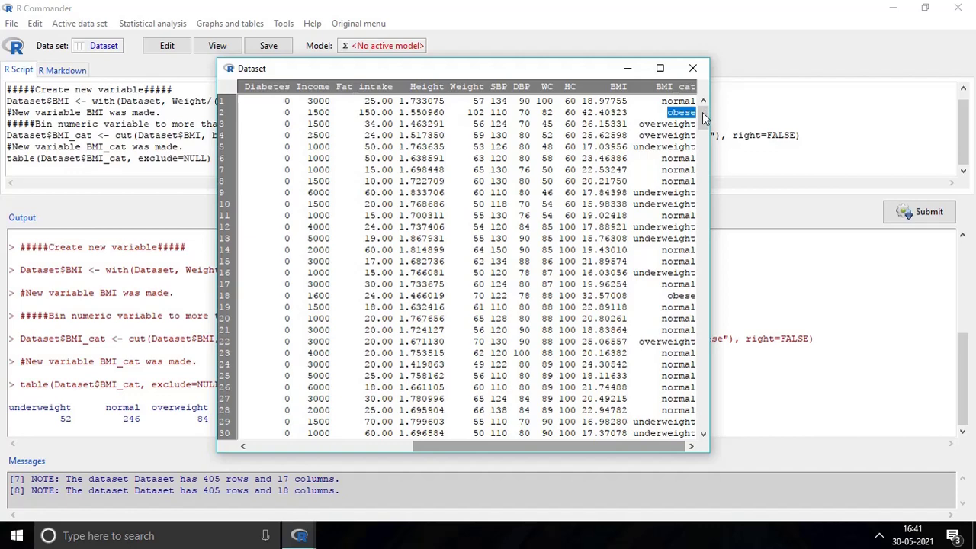
pyautogui.click(693, 69)
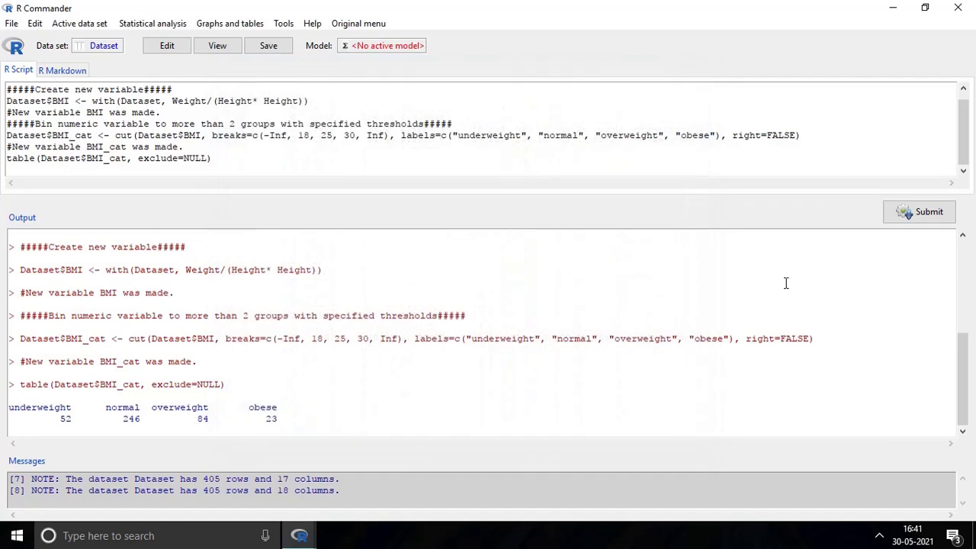